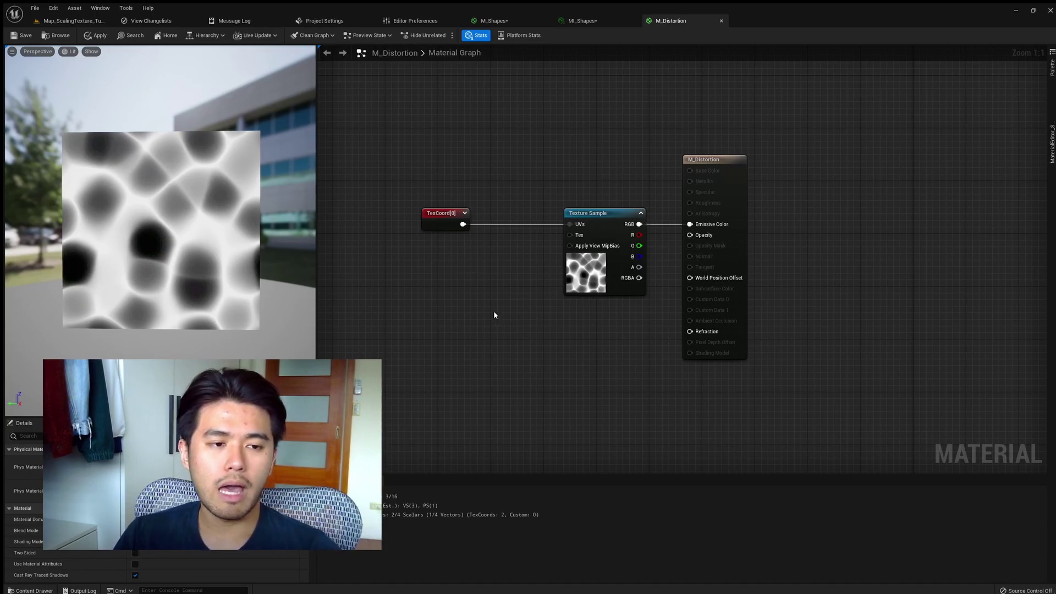
# Move the Distortion comment group up-left, beneath the TexCoord-to-texture chain.
pyautogui.scroll(-4, 627, 280)
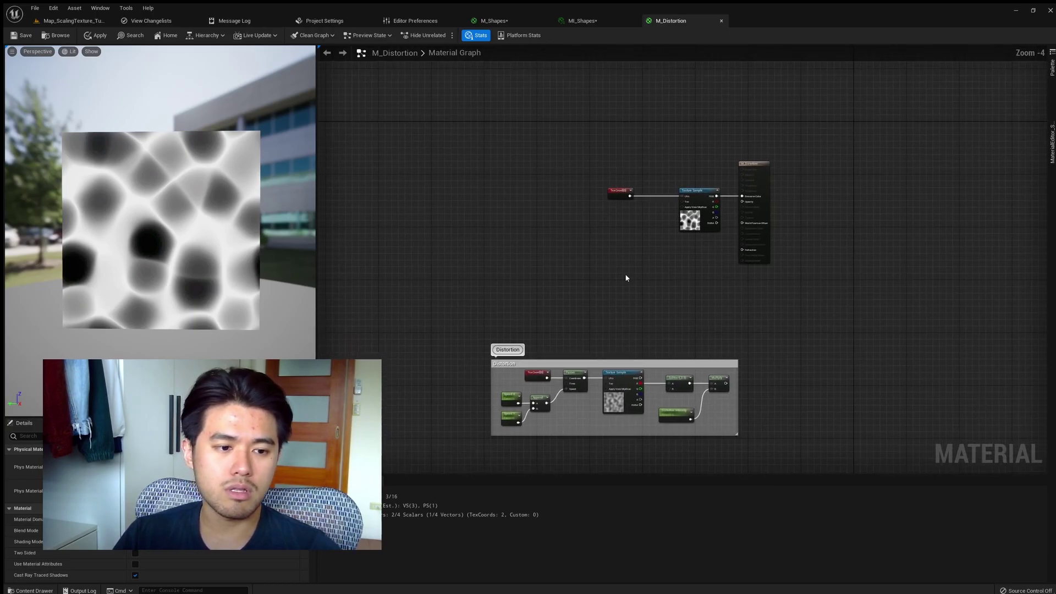
pyautogui.moveTo(662, 366); pyautogui.dragTo(558, 235)
pyautogui.scroll(4, 558, 235)
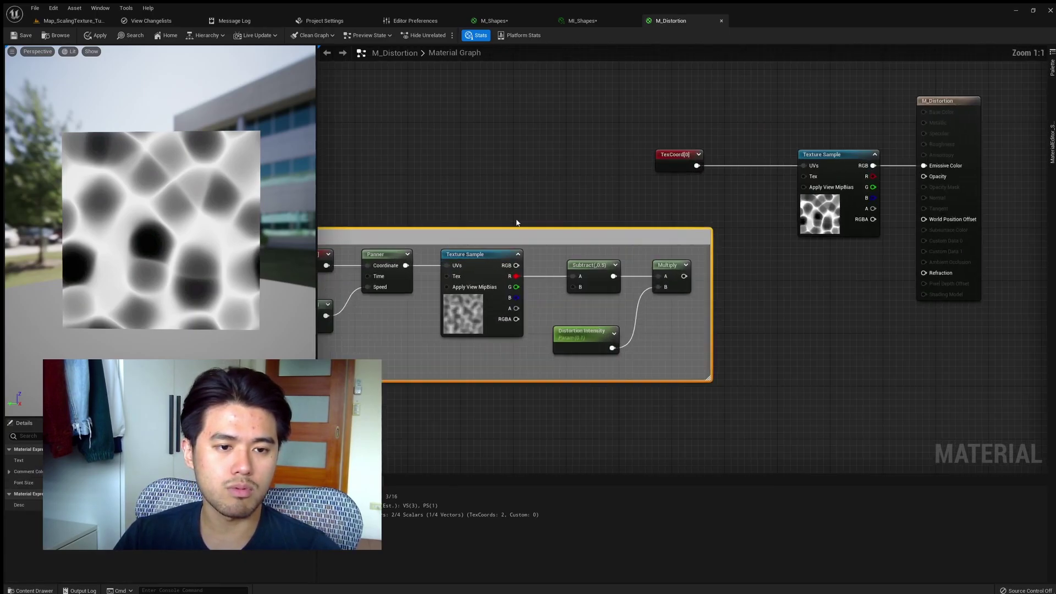
pyautogui.click(538, 328)
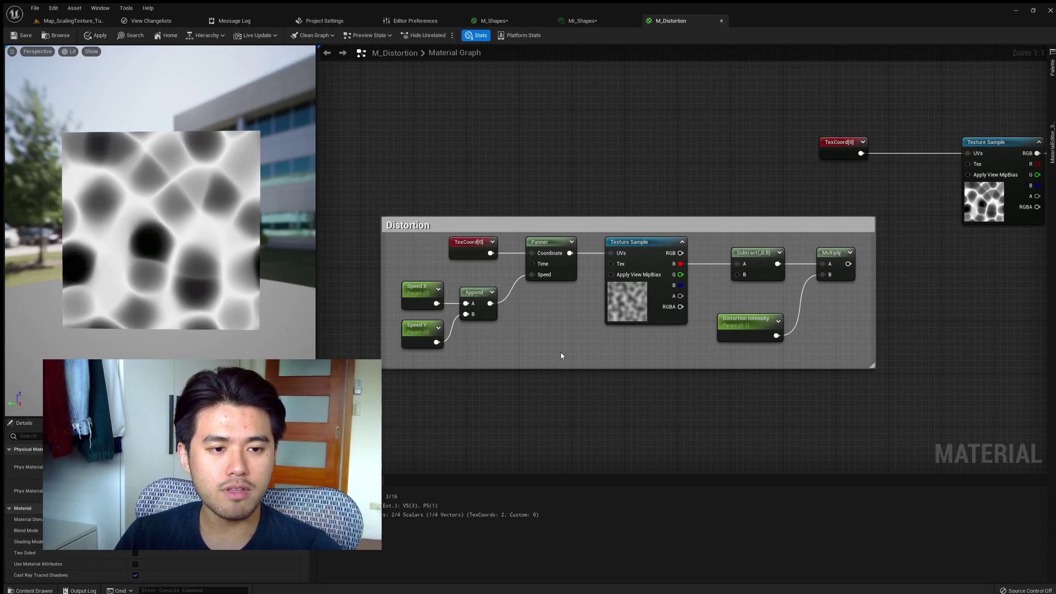
# Inspect the Distortion group's noise Texture Sample, the output node and the Distortion Intensity parameter.
pyautogui.moveTo(534, 339); pyautogui.dragTo(448, 364, button='right')
pyautogui.click(534, 329)
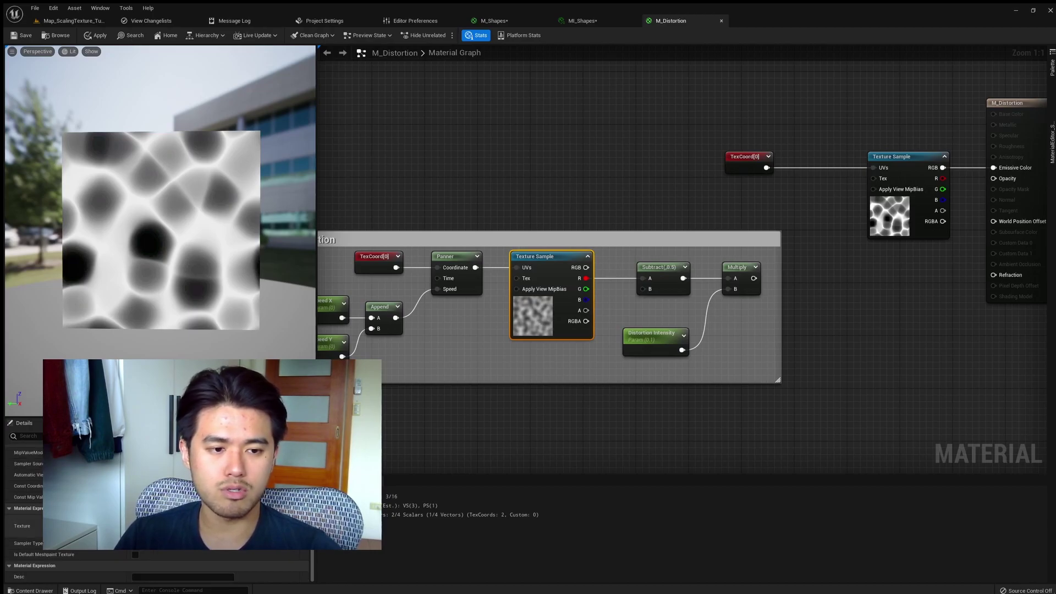
pyautogui.moveTo(479, 372); pyautogui.dragTo(445, 382, button='right')
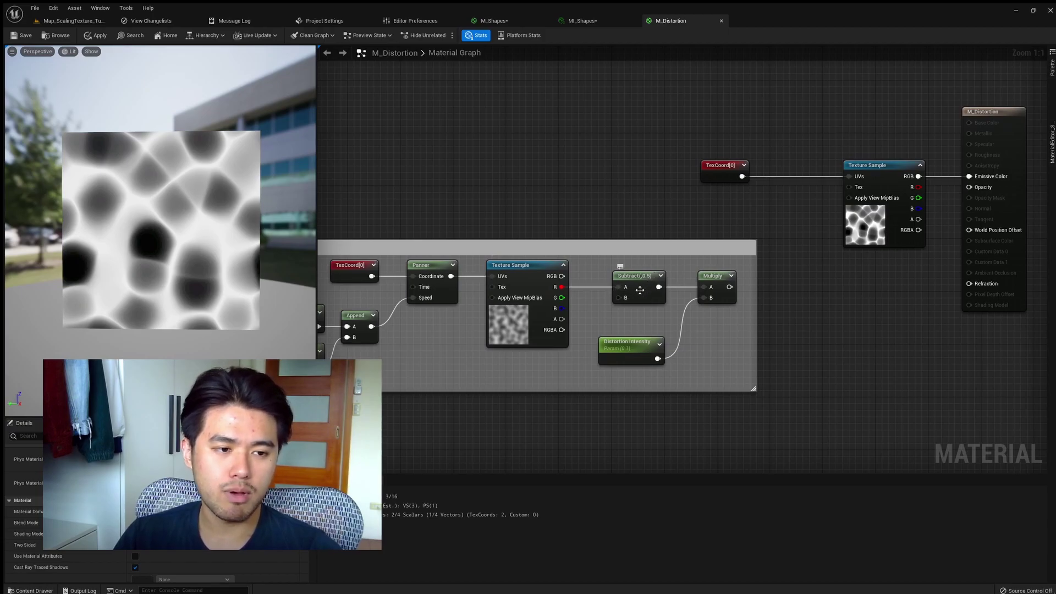
pyautogui.click(627, 355)
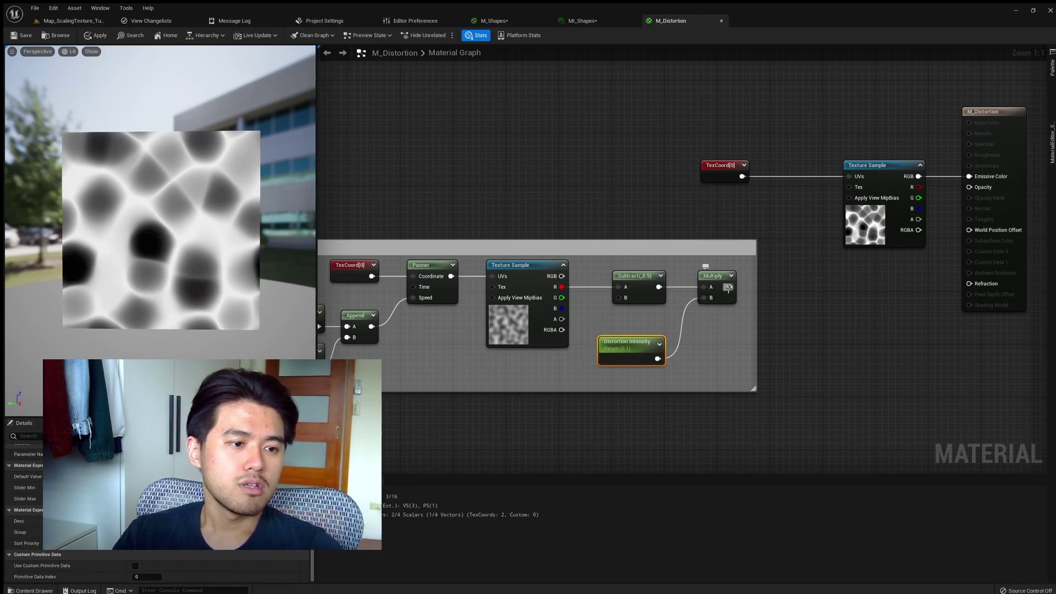
pyautogui.moveTo(733, 287); pyautogui.dragTo(594, 280, button='right')
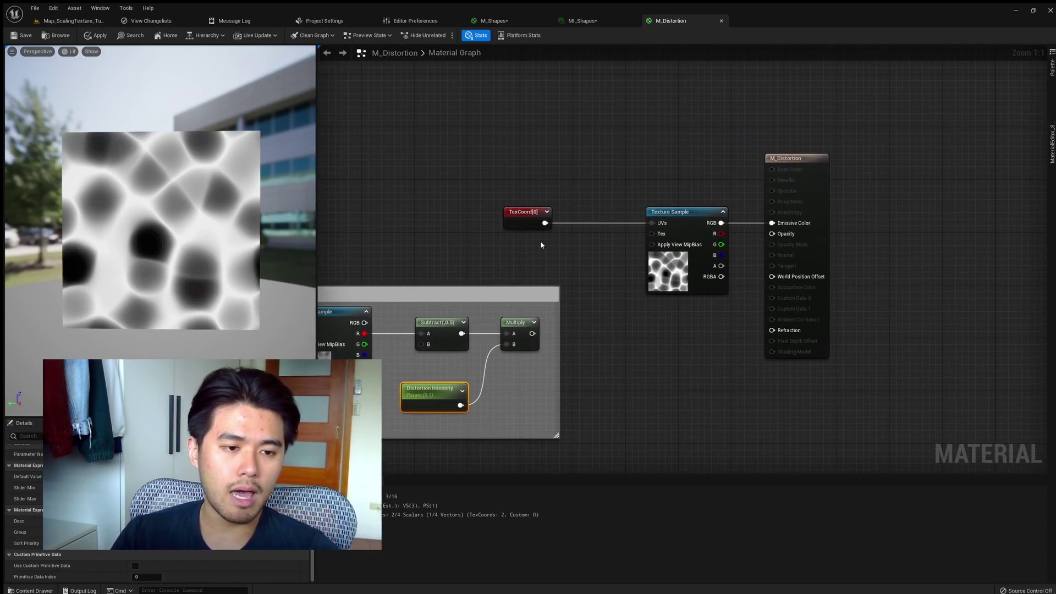
# Insert an Add node after TexCoord, with the Distortion group's Multiply feeding its B input.
pyautogui.moveTo(551, 225); pyautogui.dragTo(587, 227)
pyautogui.press('a')
pyautogui.moveTo(533, 333); pyautogui.dragTo(599, 215)
pyautogui.click(537, 196)
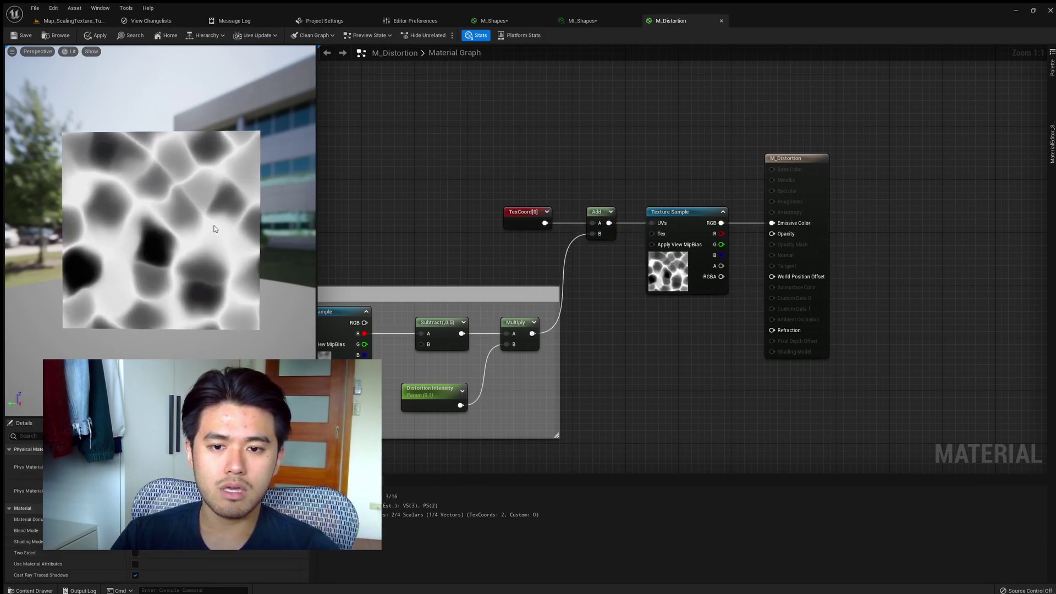
pyautogui.moveTo(109, 187); pyautogui.dragTo(192, 160, button='right')
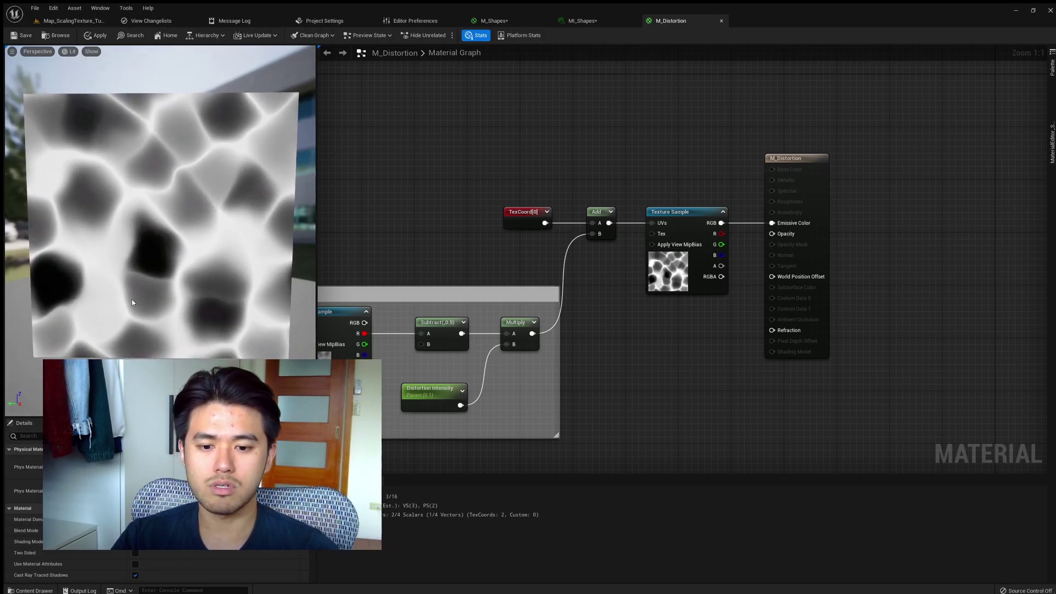
pyautogui.scroll(-3, 577, 436)
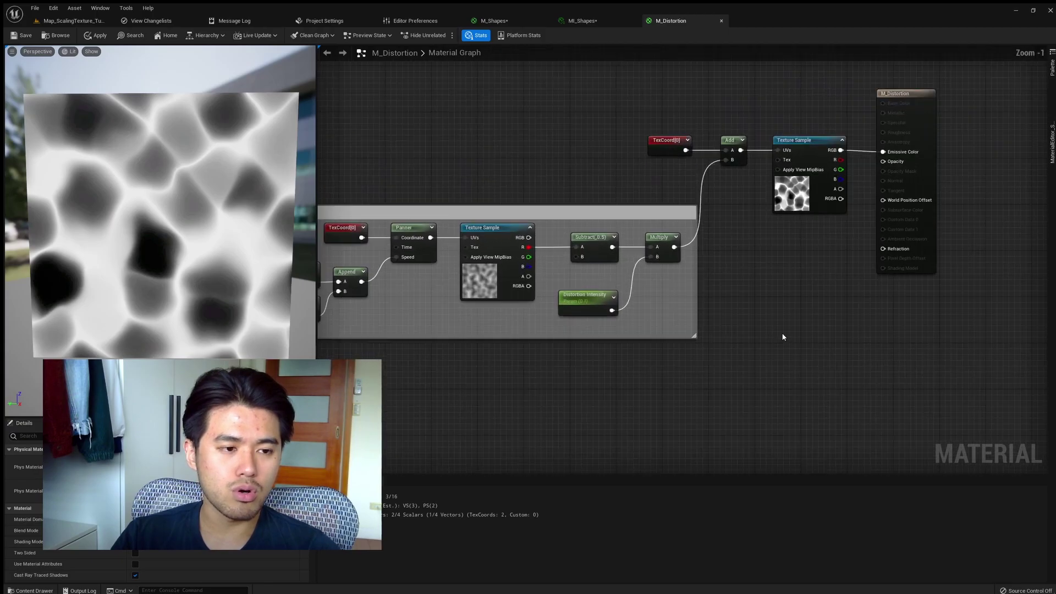
pyautogui.scroll(1, 782, 335)
# Set the Distortion Intensity default value to 0.5, then to 10.
pyautogui.click(742, 342)
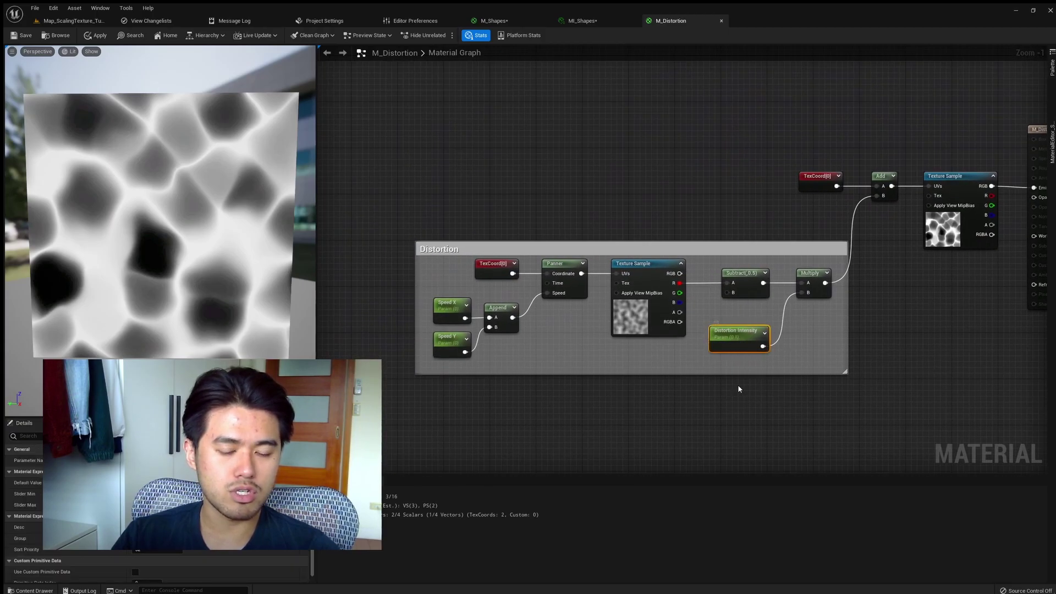
pyautogui.write('0.5')
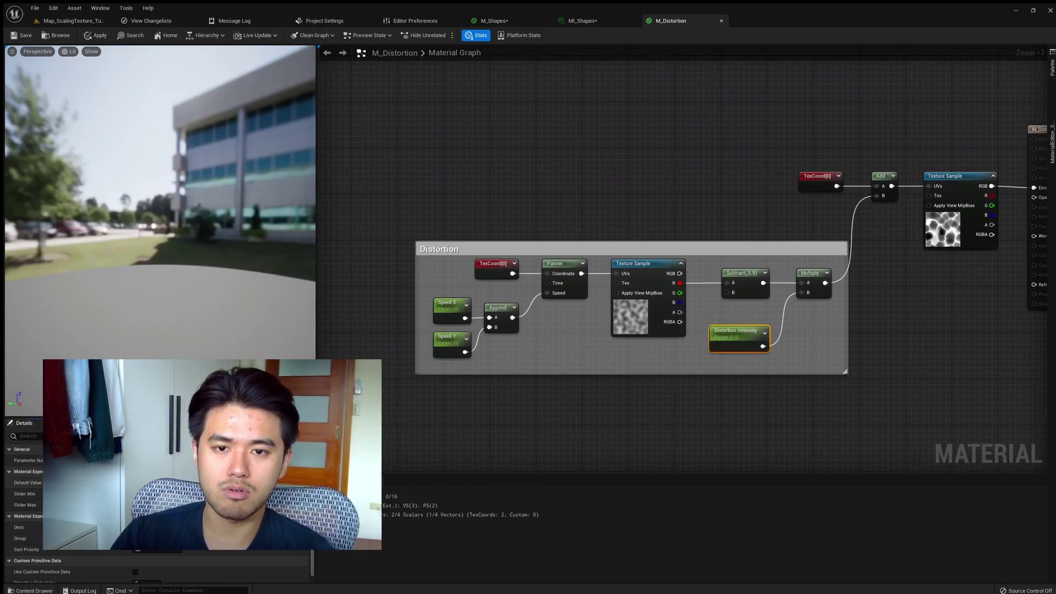
pyautogui.press('Return')
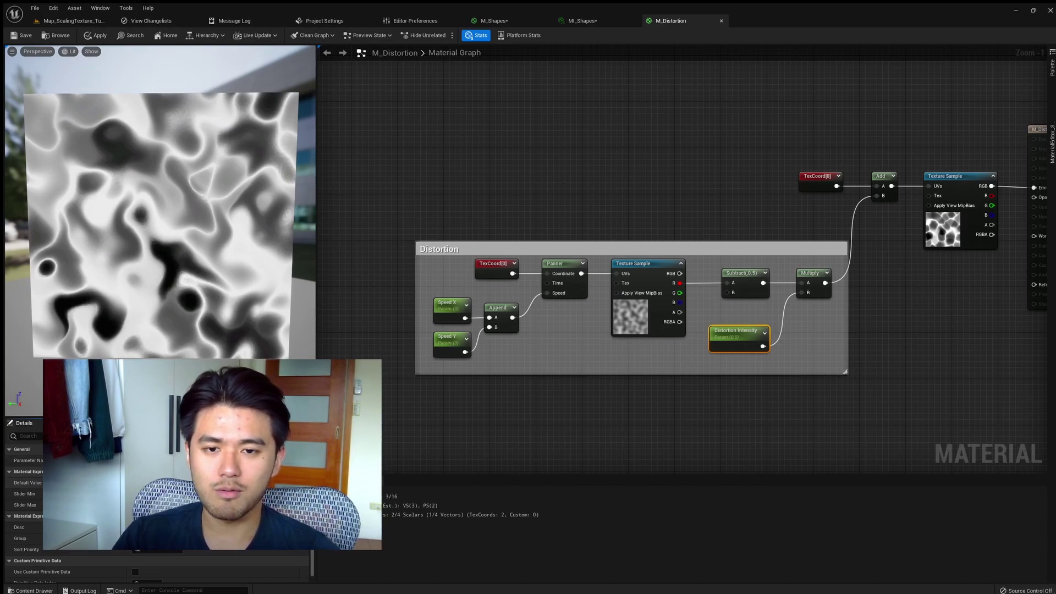
pyautogui.write('10')
pyautogui.press('Return')
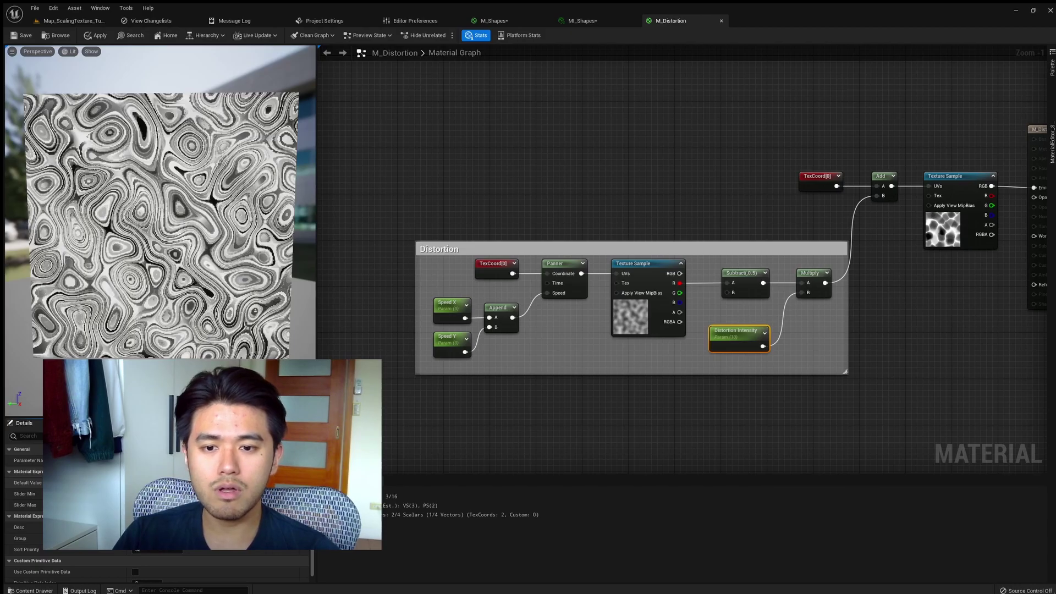
pyautogui.scroll(3, 168, 325)
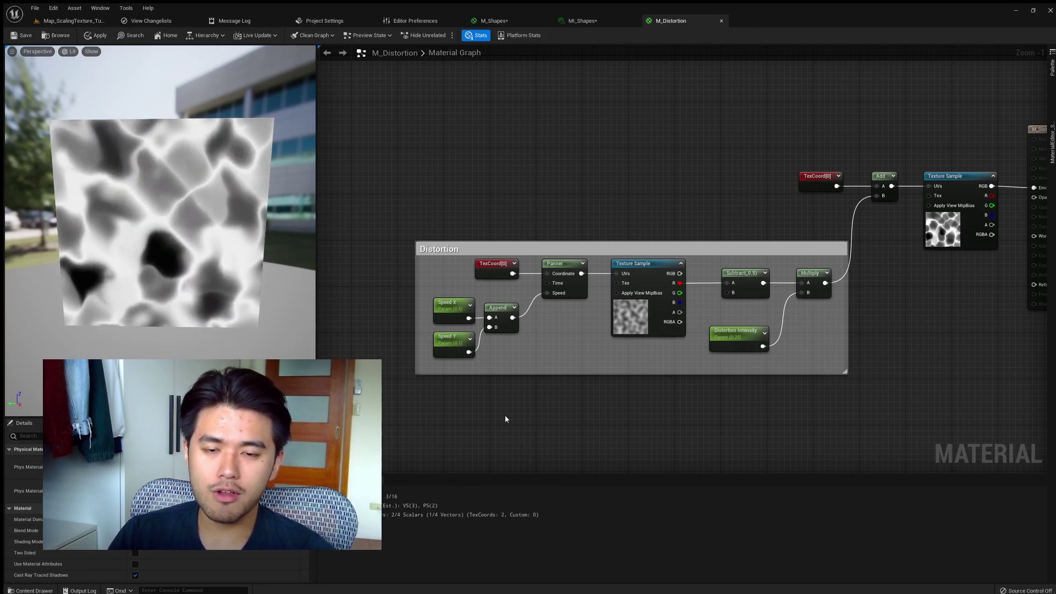
pyautogui.press('Home')
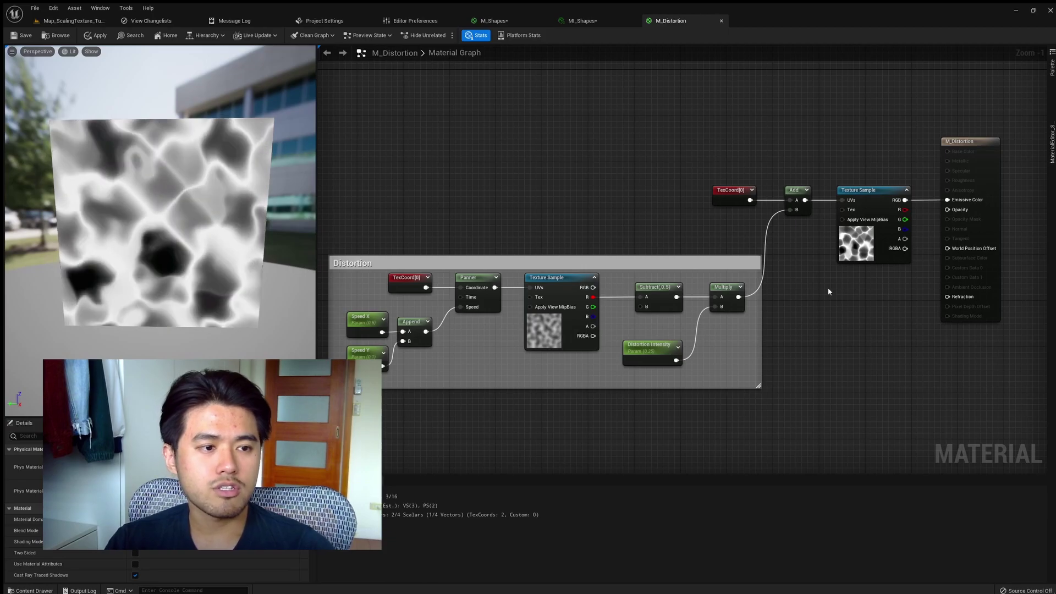
pyautogui.moveTo(831, 290); pyautogui.dragTo(774, 300, button='right')
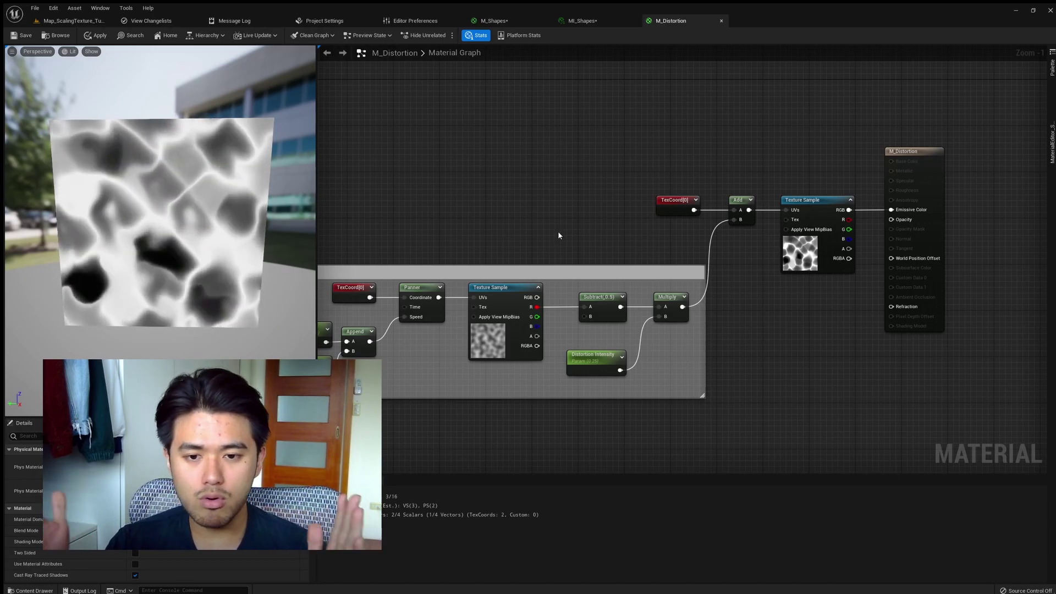
pyautogui.moveTo(559, 236); pyautogui.dragTo(621, 331, button='right')
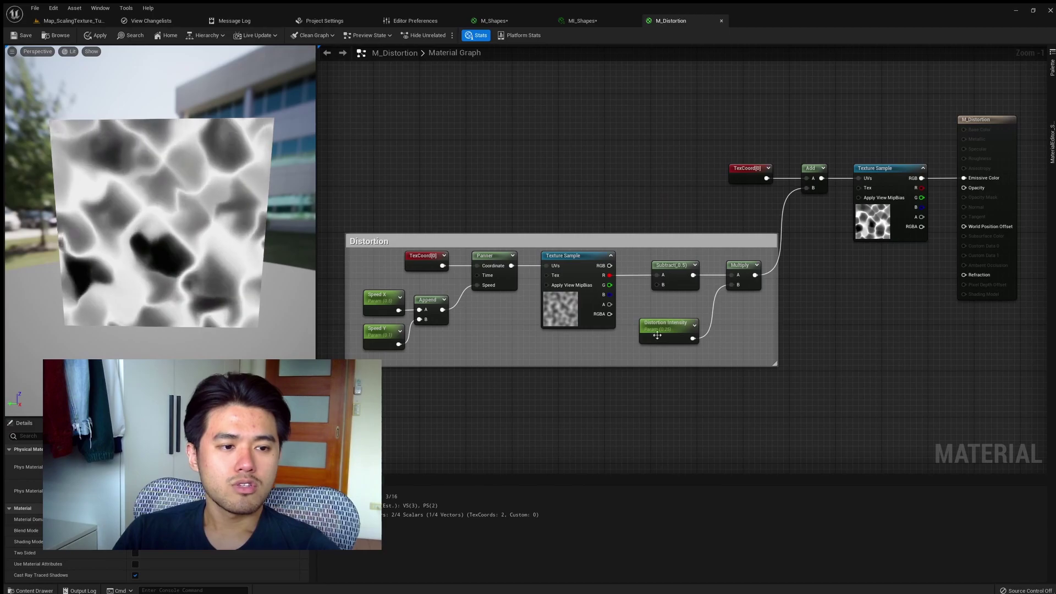
pyautogui.click(561, 326)
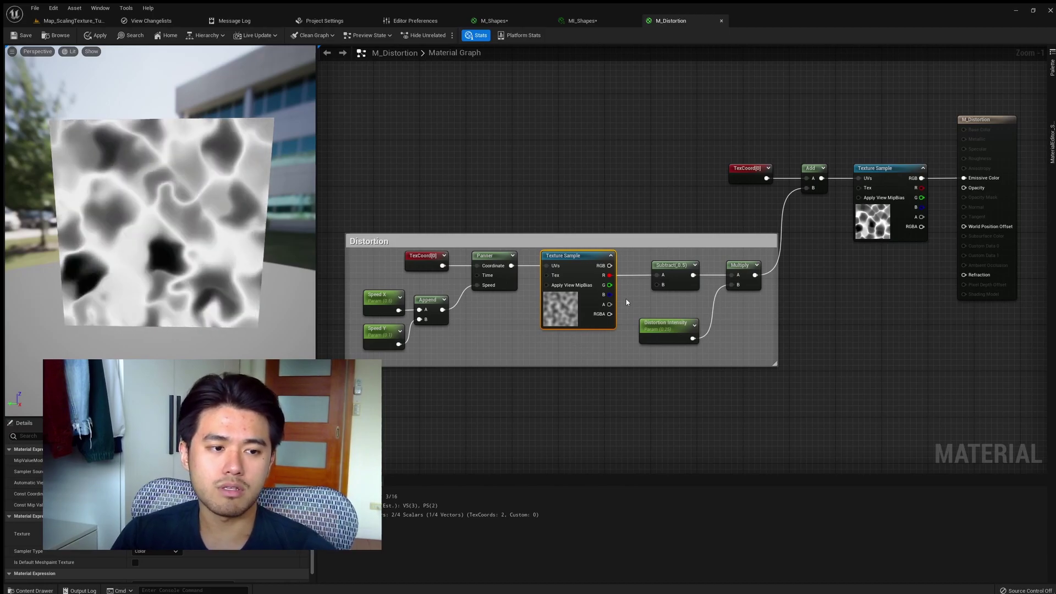
pyautogui.click(611, 392)
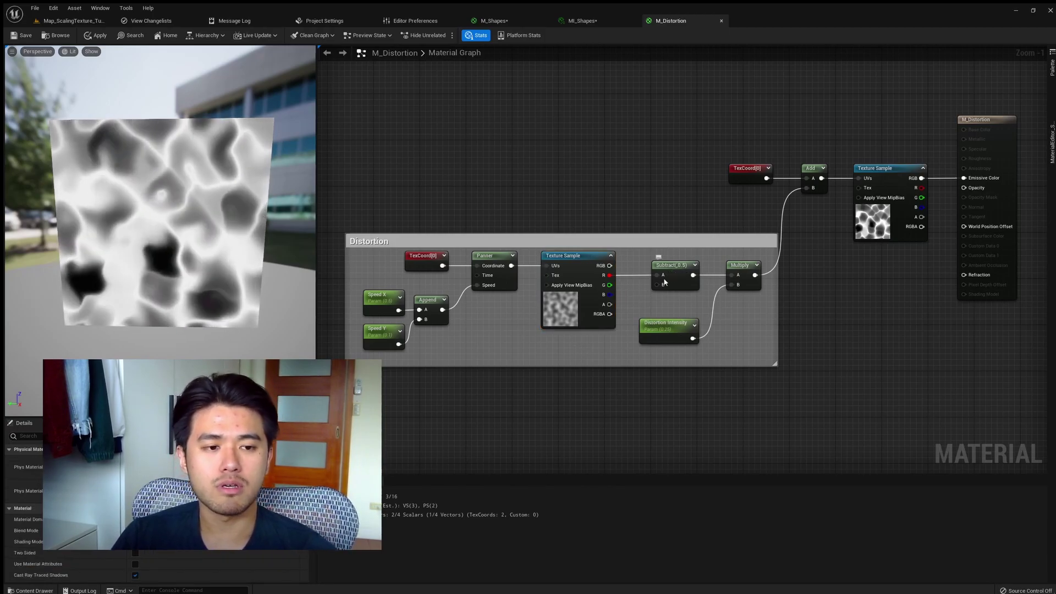
pyautogui.click(590, 310)
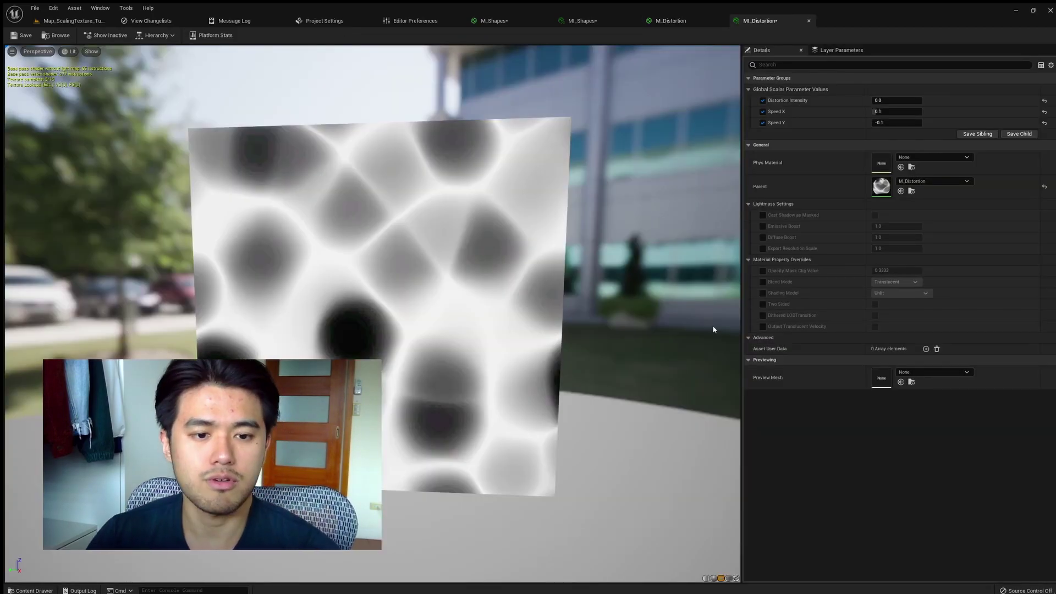
# On MI_Distortion, raise Distortion Intensity from 0.0 to 0.336 while viewing the plane at an angle.
pyautogui.moveTo(668, 362); pyautogui.dragTo(653, 296)
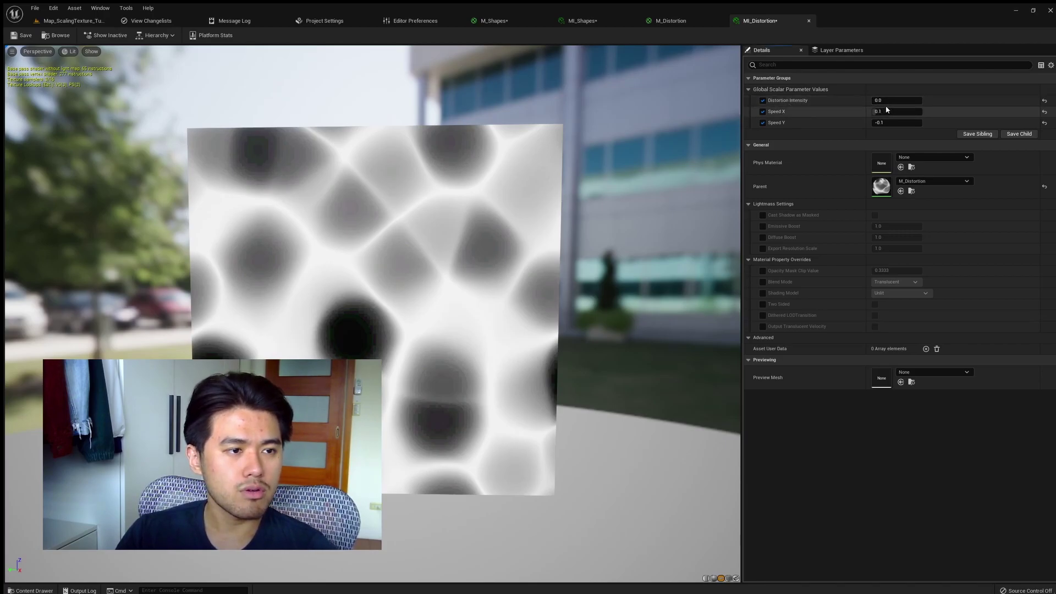
pyautogui.moveTo(895, 100); pyautogui.dragTo(918, 100)
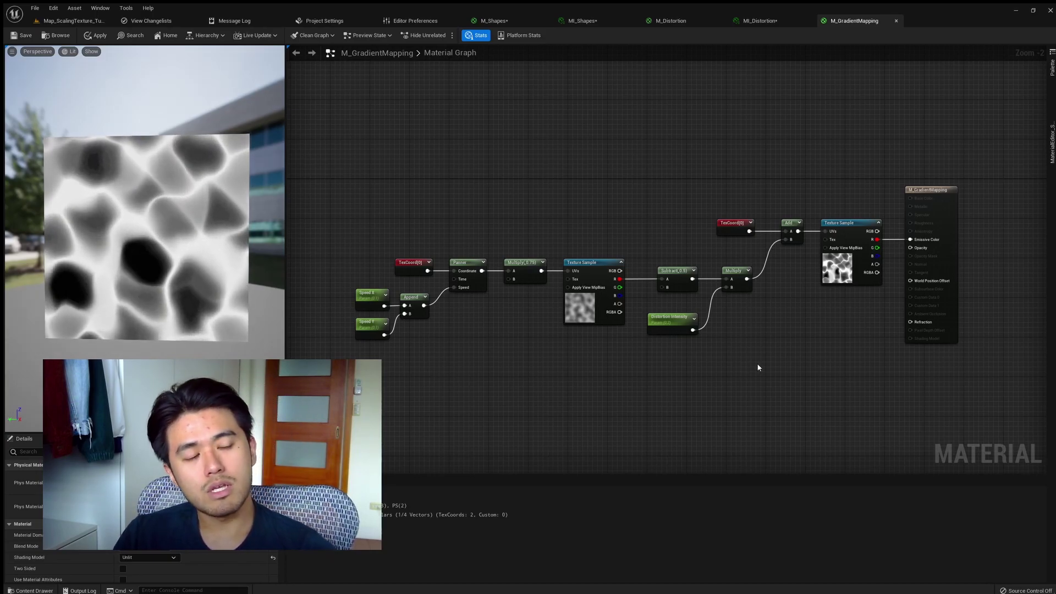
# Place the pink gradient Texture Sample beside the noise sampler and open its Gradient01 texture.
pyautogui.moveTo(741, 363); pyautogui.dragTo(793, 411, button='right')
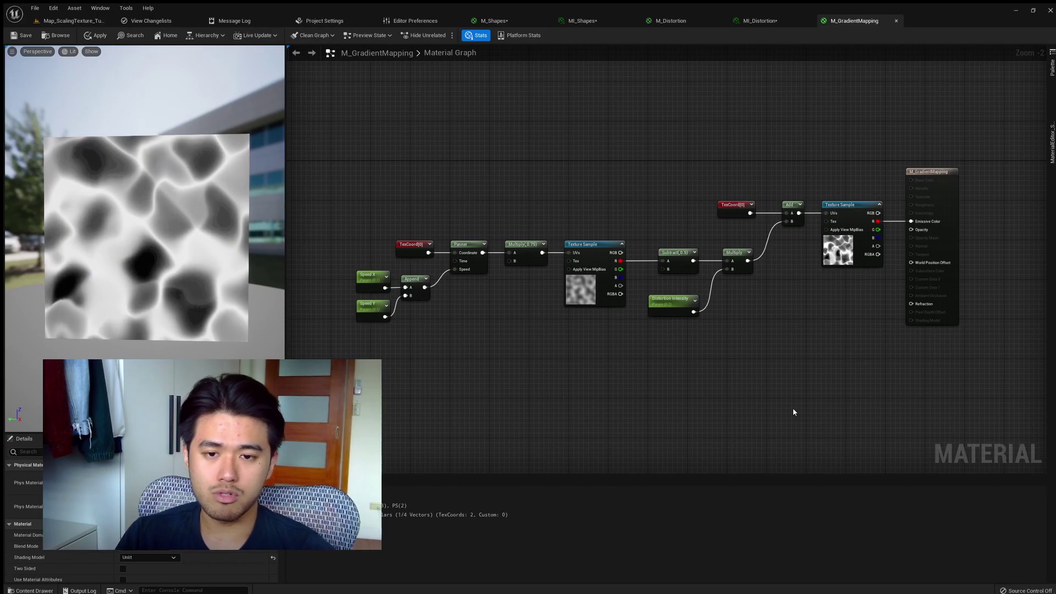
pyautogui.scroll(-1, 793, 412)
pyautogui.moveTo(794, 412); pyautogui.dragTo(679, 391, button='right')
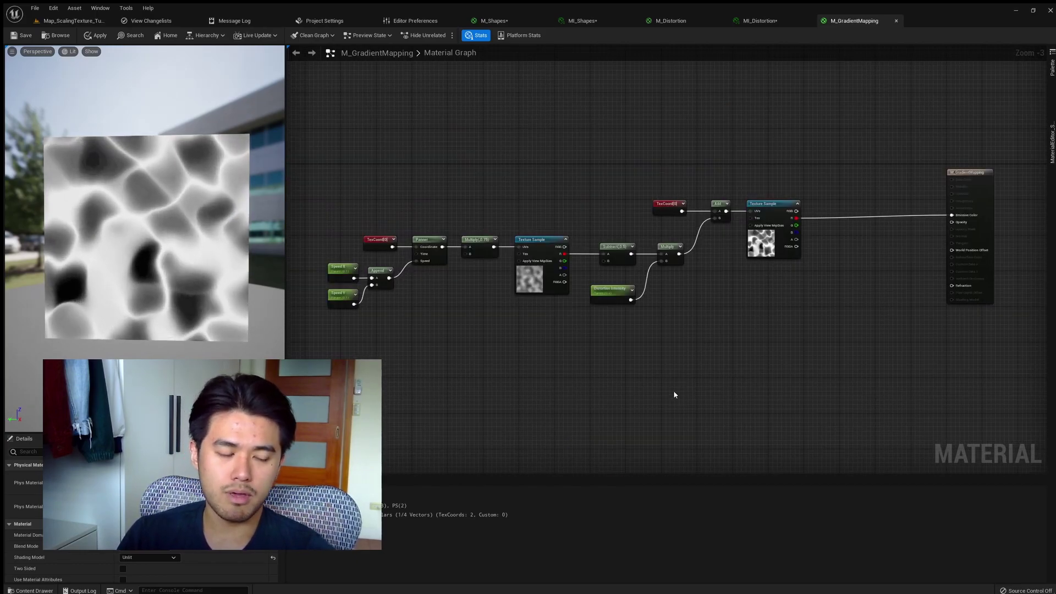
pyautogui.moveTo(675, 394); pyautogui.dragTo(571, 220, button='right')
pyautogui.moveTo(627, 391); pyautogui.dragTo(721, 206)
pyautogui.moveTo(743, 145); pyautogui.dragTo(623, 273, button='right')
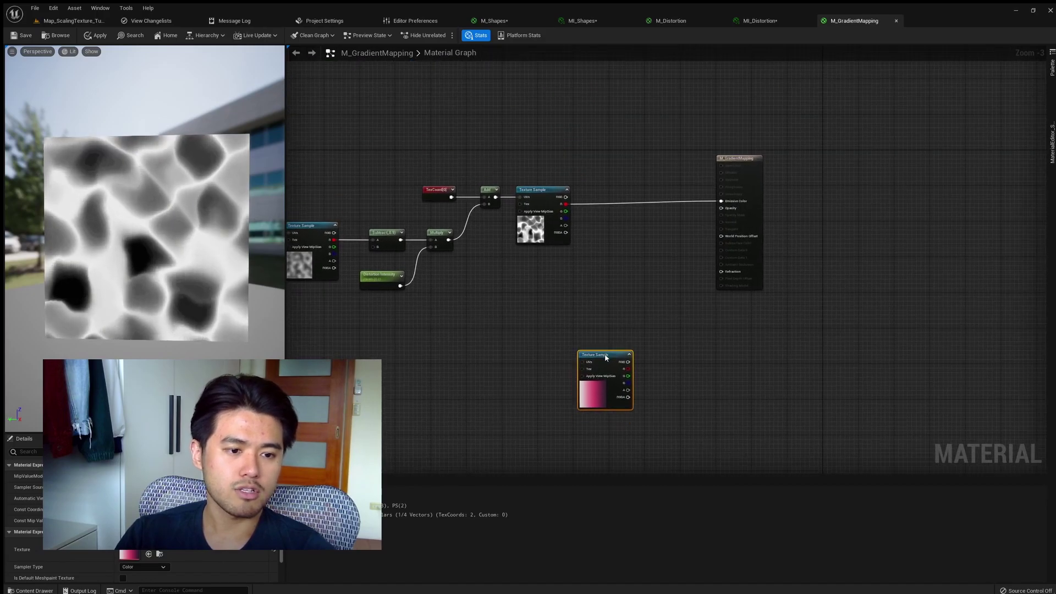
pyautogui.moveTo(608, 339); pyautogui.dragTo(646, 227)
pyautogui.scroll(3, 640, 242)
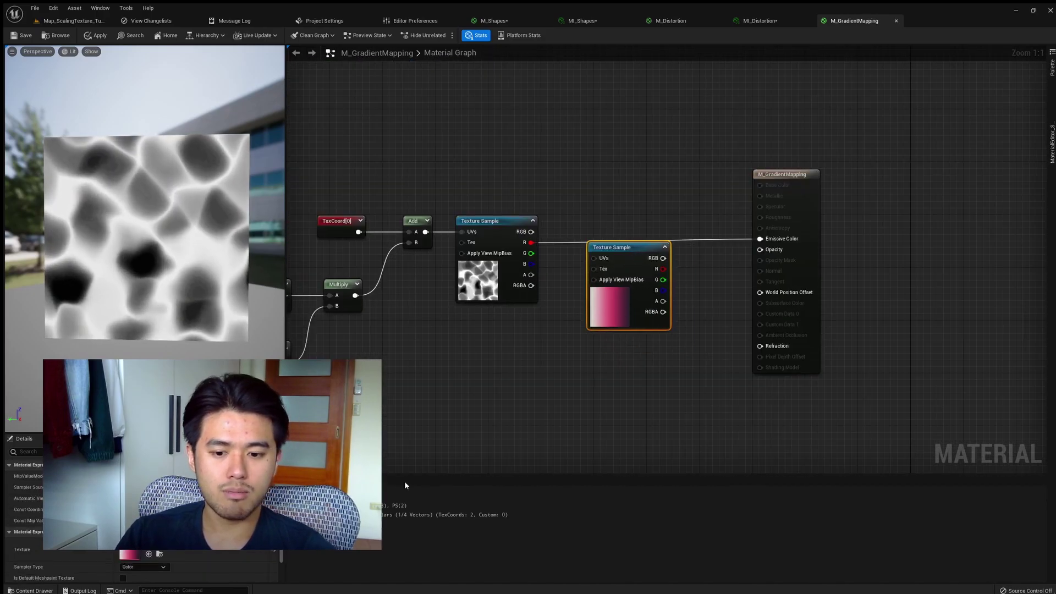
pyautogui.doubleClick(636, 257)
pyautogui.scroll(2, 432, 323)
pyautogui.scroll(4, 443, 322)
pyautogui.scroll(4, 435, 324)
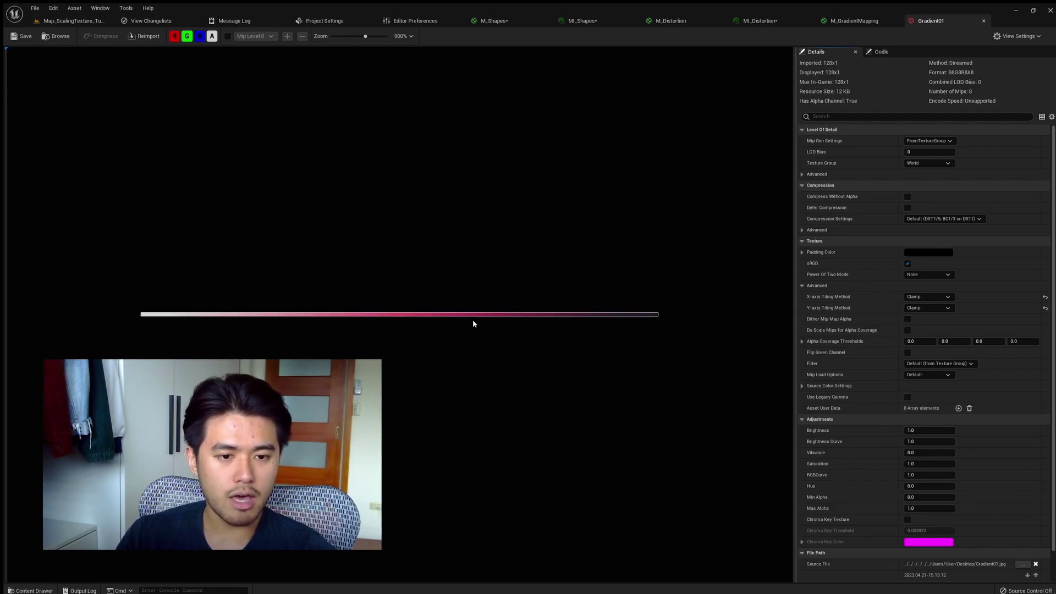
pyautogui.scroll(2, 502, 324)
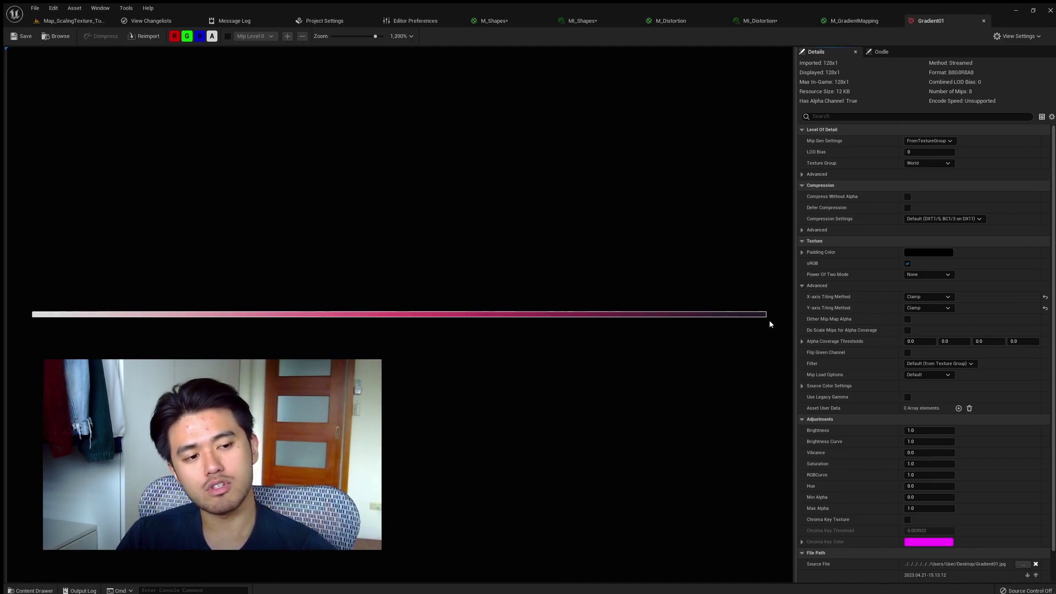
# In M_GradientMapping, wire the noise Texture Sample's R channel into the gradient Texture Sample's UVs.
pyautogui.click(843, 22)
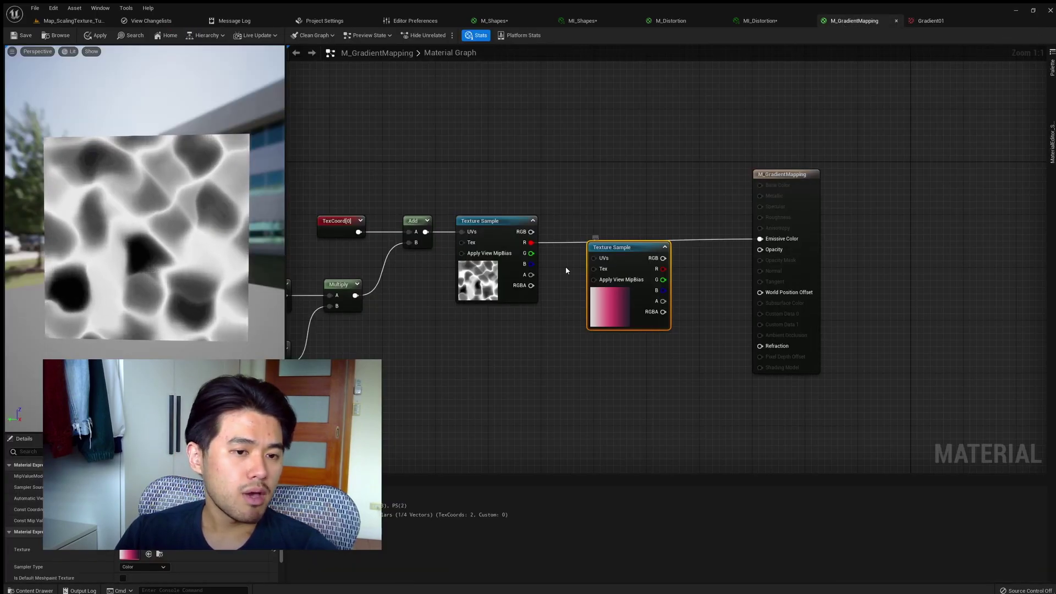
pyautogui.moveTo(623, 252); pyautogui.dragTo(642, 232)
pyautogui.click(567, 242)
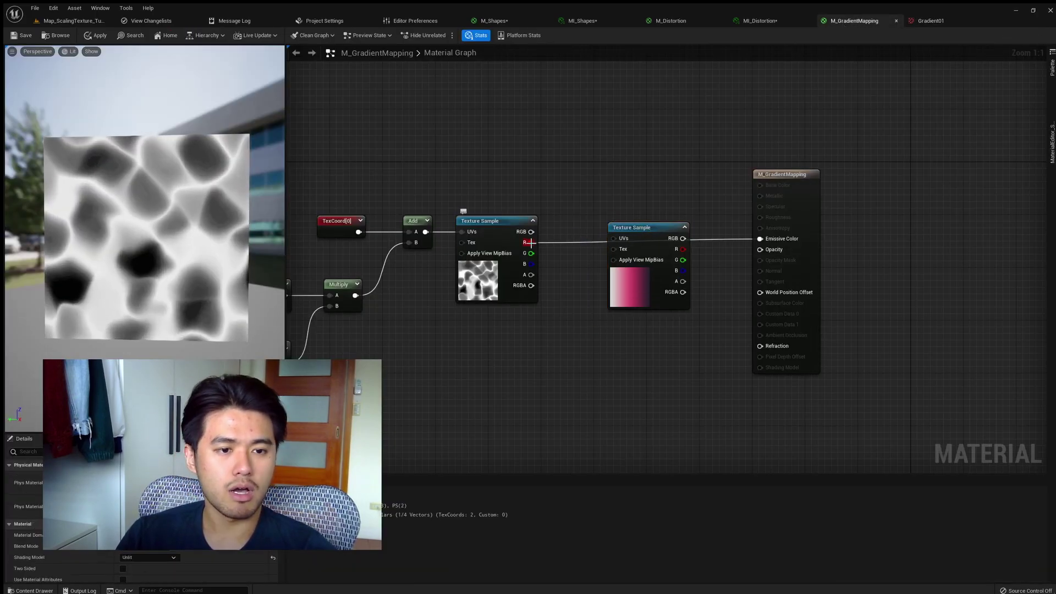
pyautogui.moveTo(566, 247); pyautogui.dragTo(613, 238)
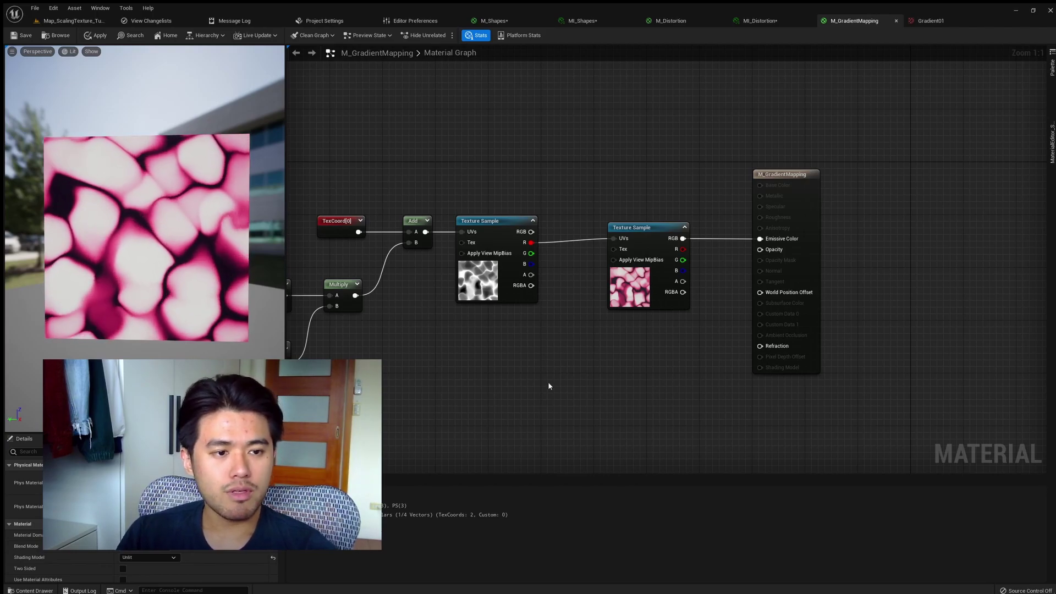
pyautogui.click(620, 304)
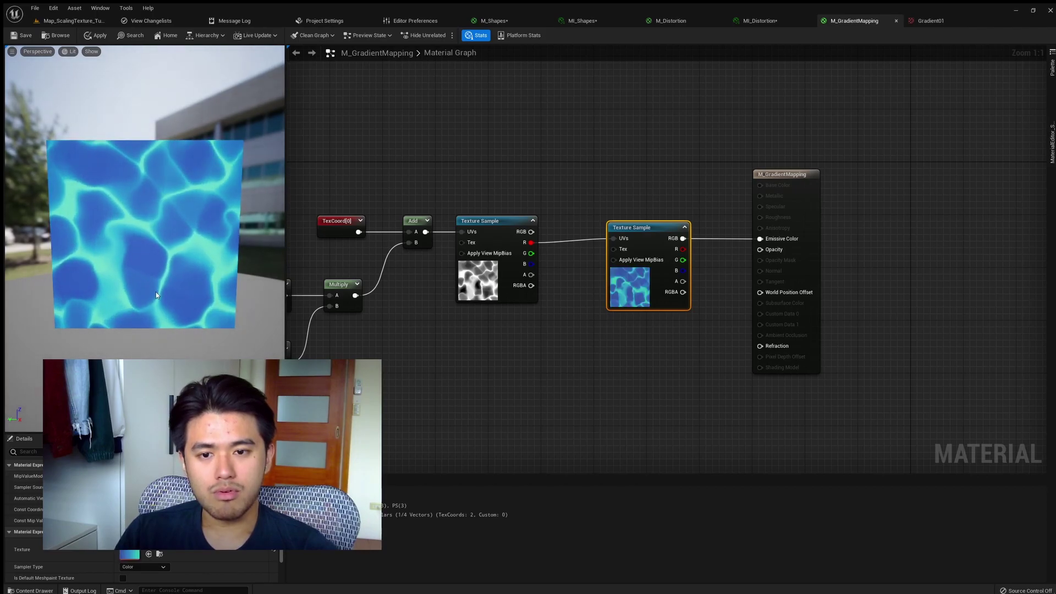
# Turn the preview plane toward the camera to check the blue-cyan result, then select the noise Texture Sample.
pyautogui.moveTo(154, 288); pyautogui.dragTo(151, 301)
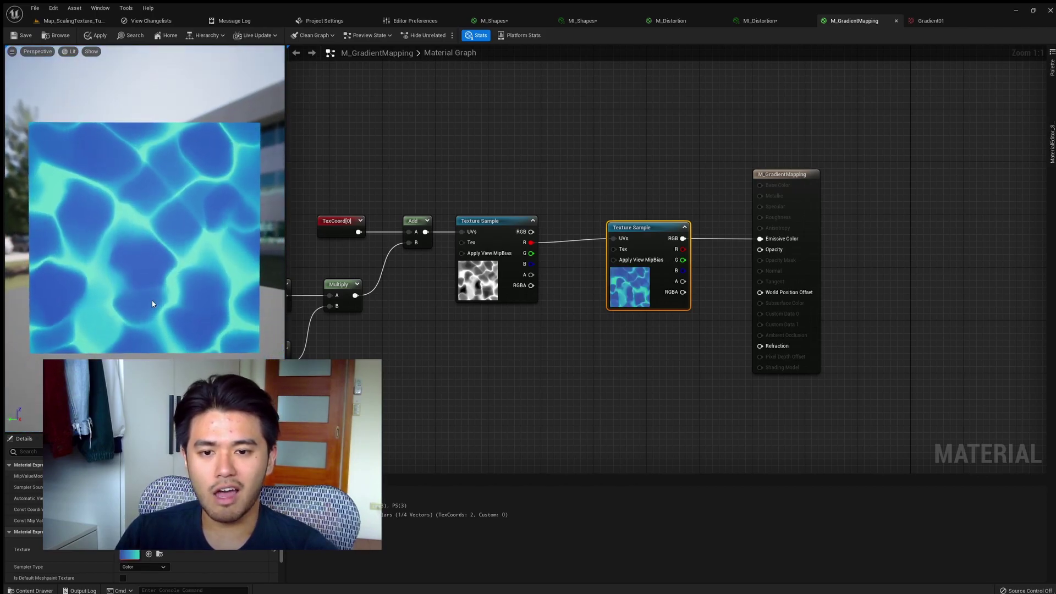
pyautogui.click(469, 372)
pyautogui.moveTo(469, 372); pyautogui.dragTo(509, 361, button='right')
pyautogui.scroll(-1, 615, 375)
pyautogui.scroll(1, 587, 379)
pyautogui.click(550, 286)
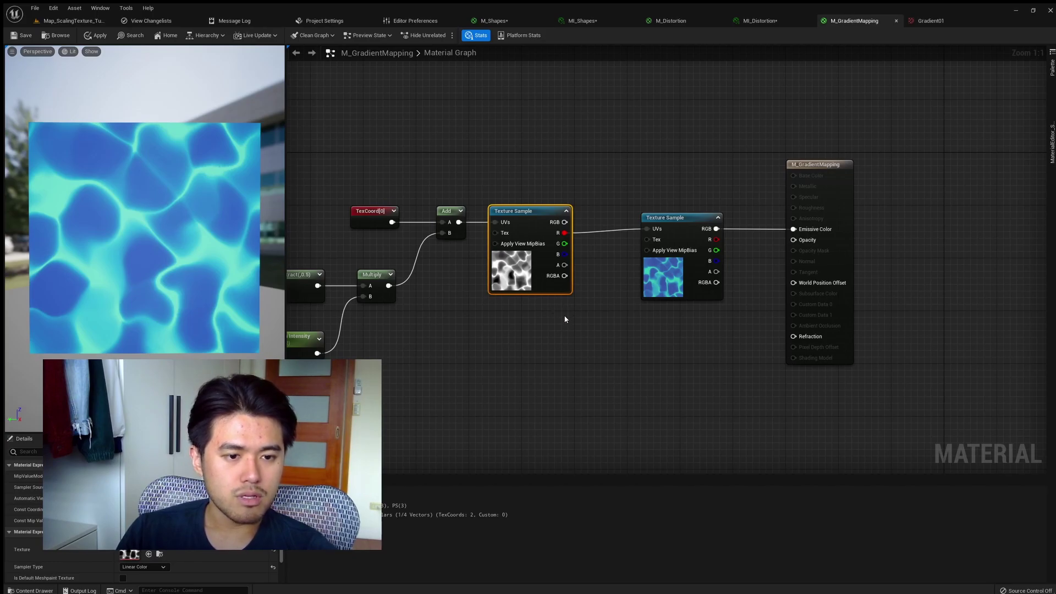
# Preview the noise Texture Sample on its own, then select the gradient Texture Sample to check its texture.
pyautogui.press('space')
pyautogui.click(544, 307)
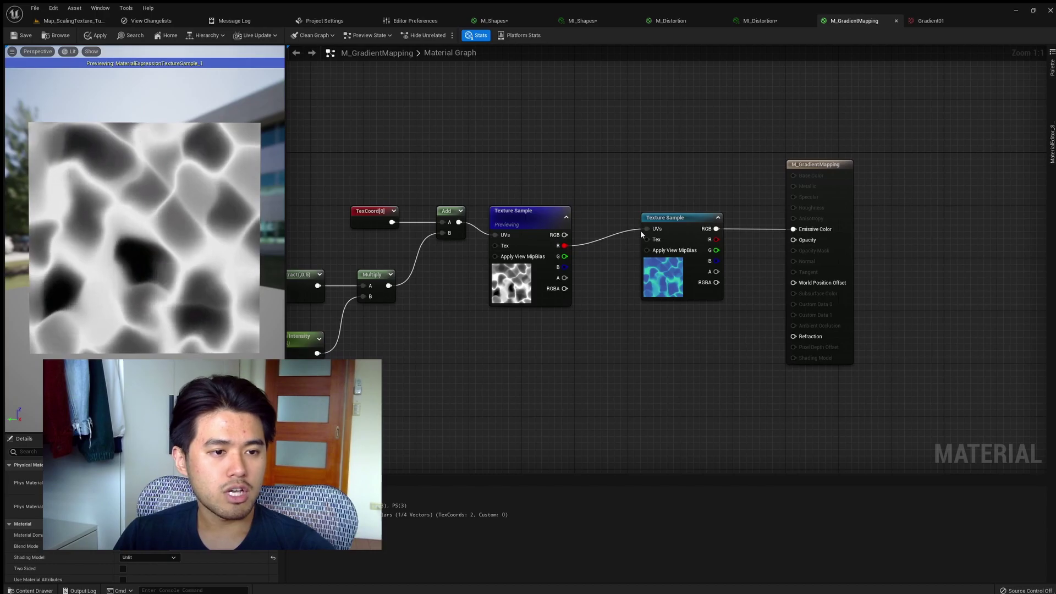
pyautogui.click(661, 275)
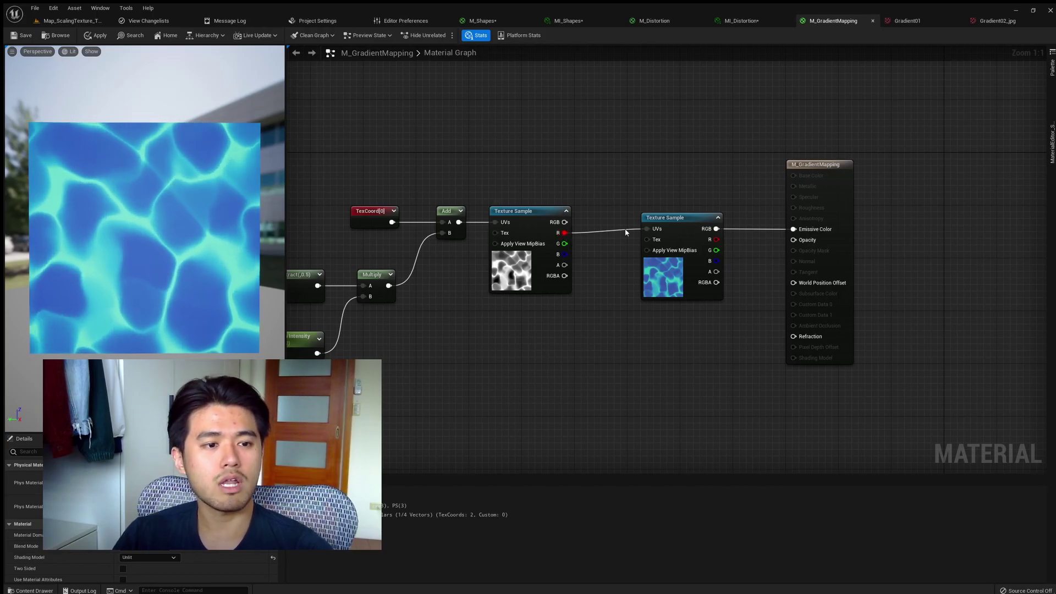
pyautogui.click(652, 233)
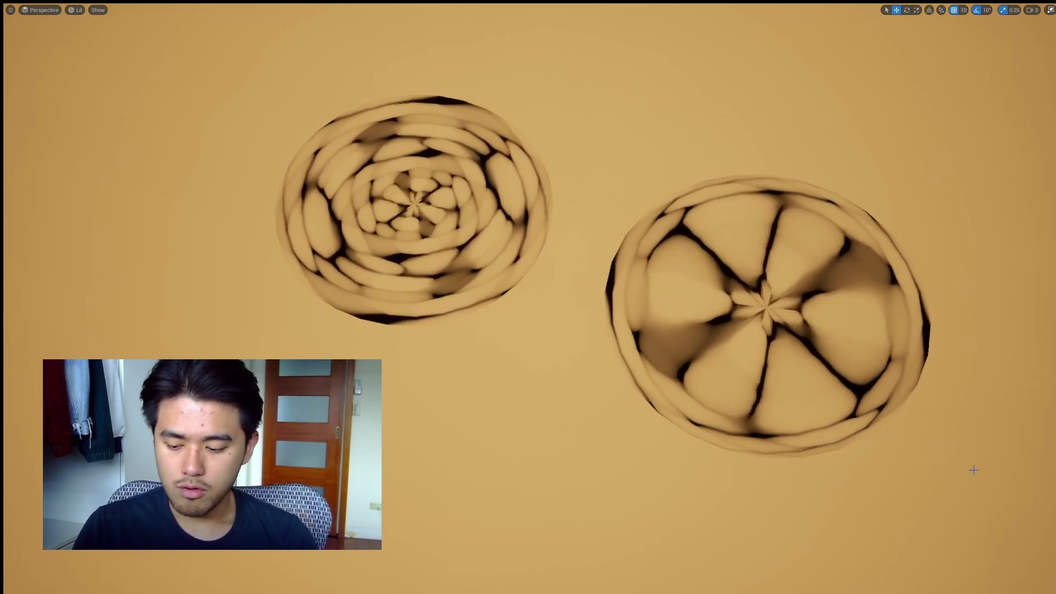
# View the two disks in wireframe, select the right disk, then return to lit shading.
pyautogui.hotkey('alt', '2')
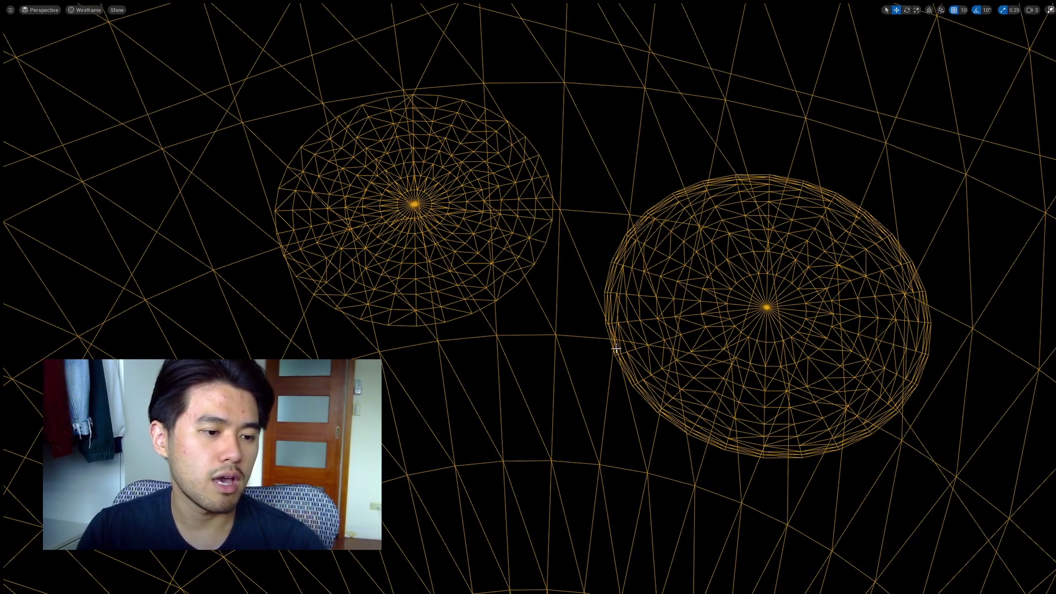
pyautogui.click(731, 346)
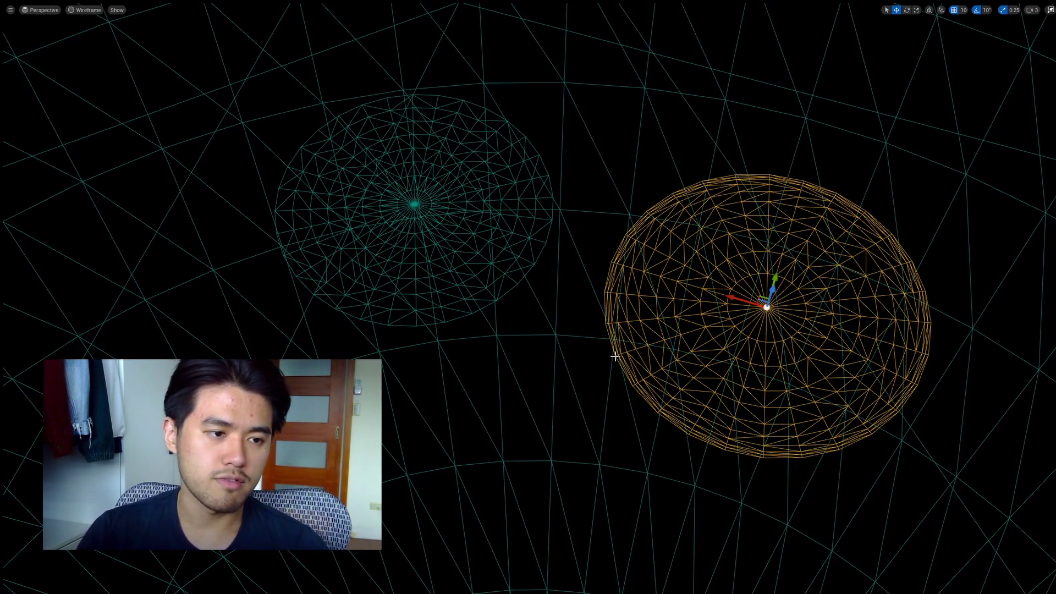
pyautogui.hotkey('alt', '4')
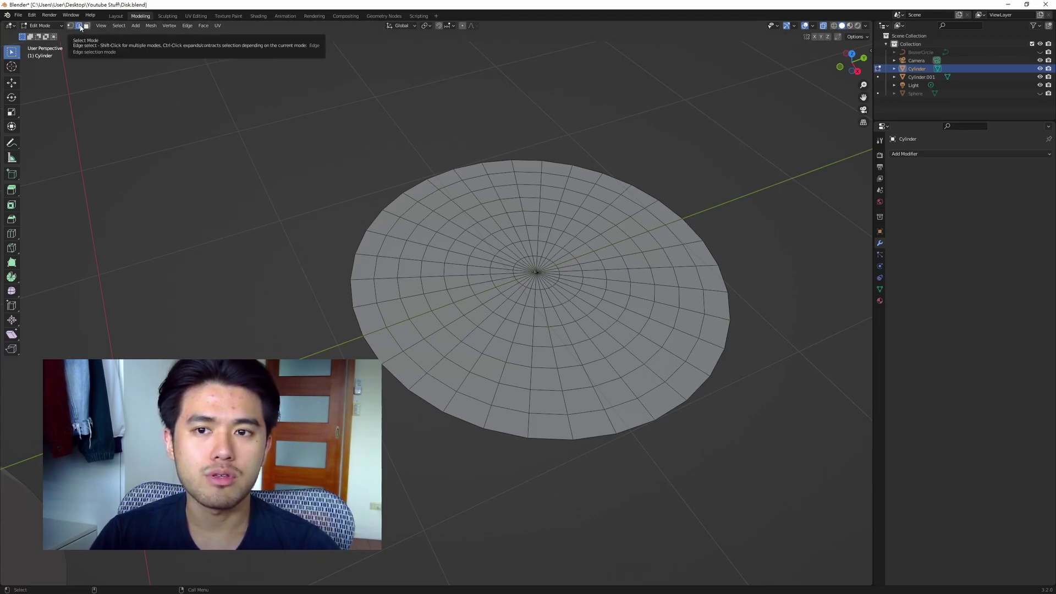
# Switch from Move to the Scale tool and scale the current selection up slightly.
pyautogui.hotkey('shift', 'space')
pyautogui.press('g')
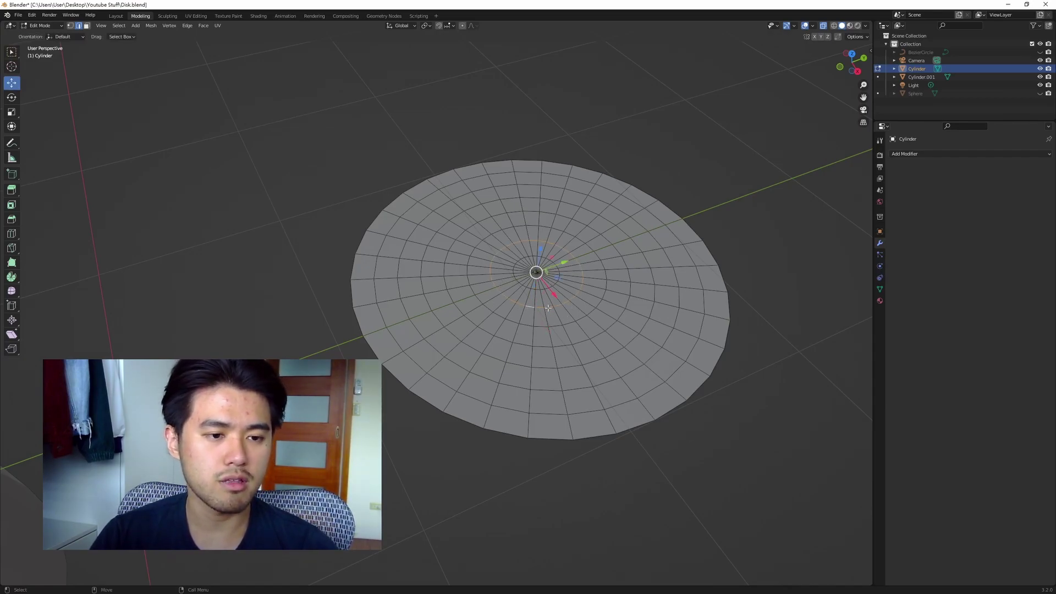
pyautogui.hotkey('shift', 'space')
pyautogui.press('s')
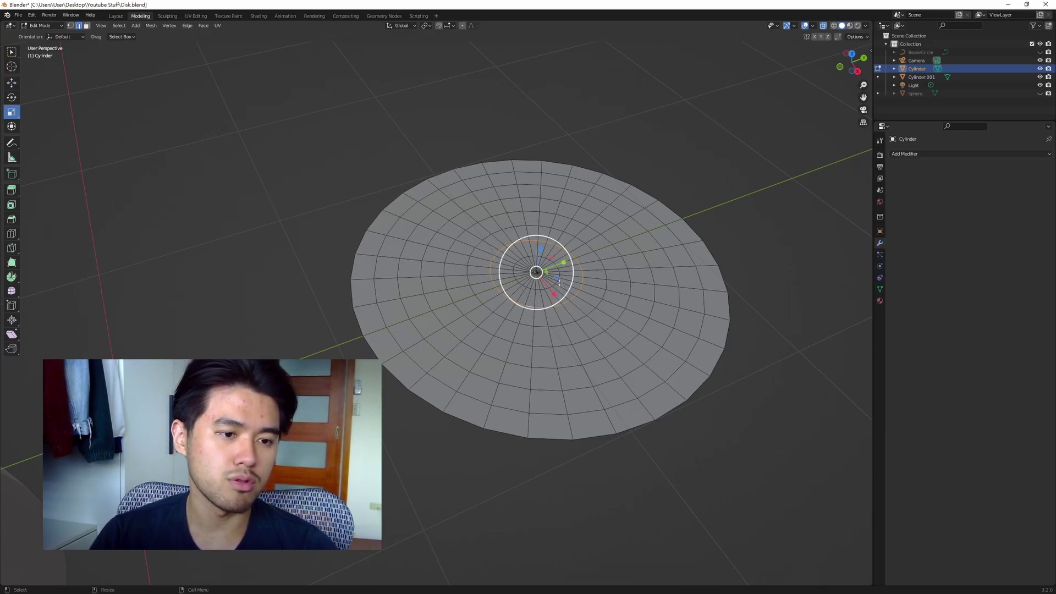
pyautogui.moveTo(558, 278); pyautogui.dragTo(583, 292)
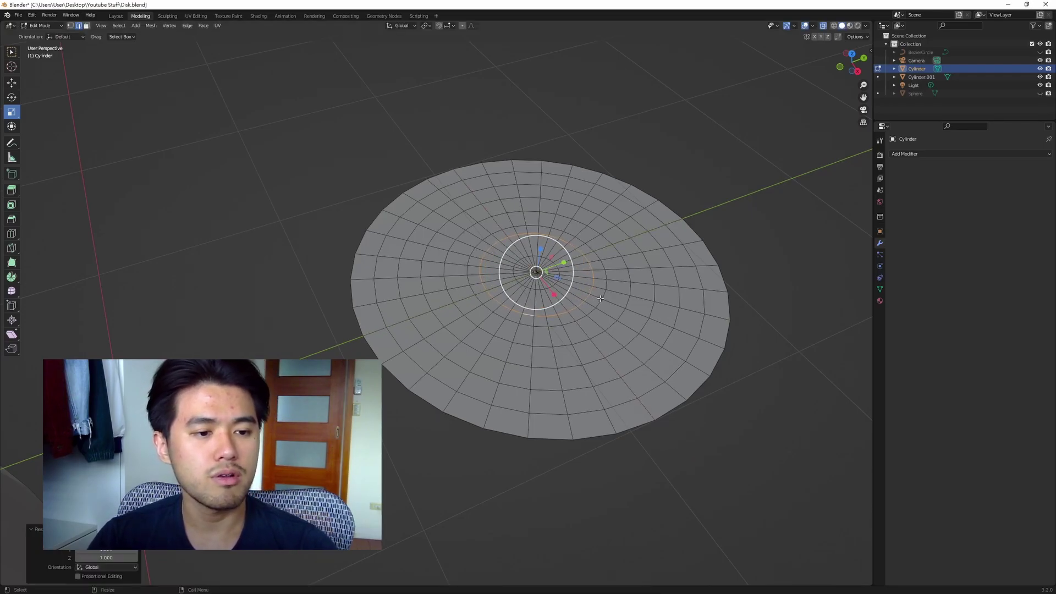
# Select an inner edge loop of the disk, scale it outward, and deselect it.
pyautogui.hotkey('alt', 'a')
pyautogui.keyDown('alt'); pyautogui.click(609, 308); pyautogui.keyUp('alt')
pyautogui.click(621, 314)
pyautogui.keyDown('alt'); pyautogui.click(620, 312); pyautogui.keyUp('alt')
pyautogui.moveTo(558, 279); pyautogui.dragTo(677, 337)
pyautogui.click(766, 424)
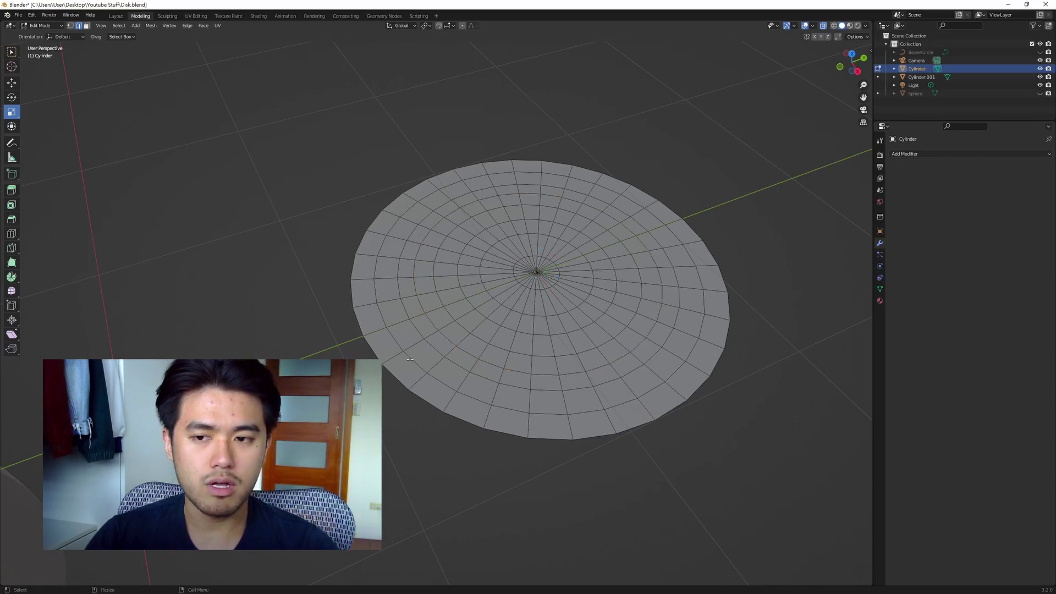
# Loop-cut the disk near its rim, undo the inner cut, and add a radial loop cut.
pyautogui.click(12, 236)
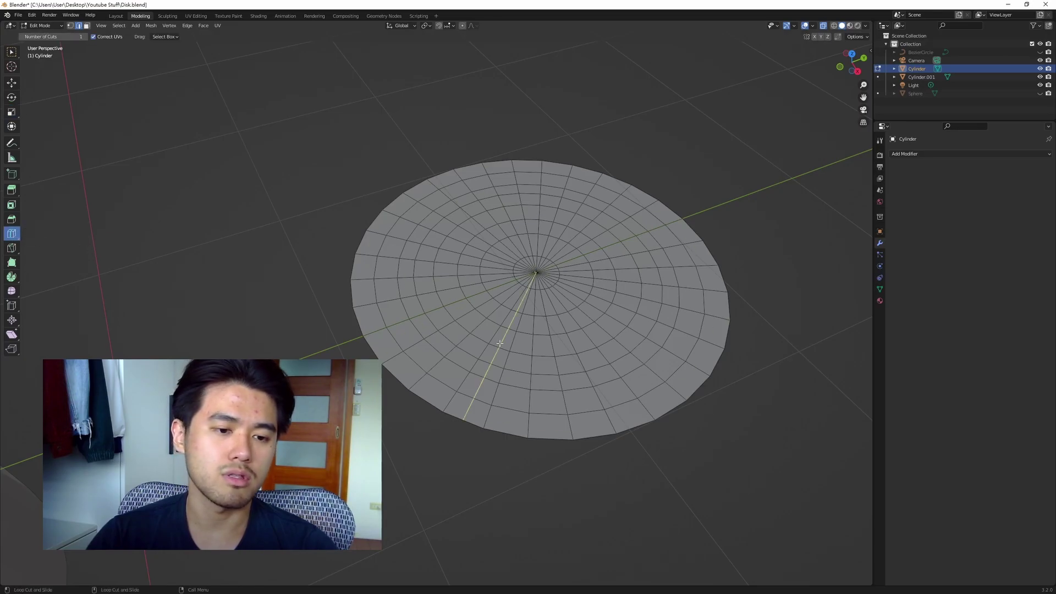
pyautogui.moveTo(574, 411); pyautogui.dragTo(577, 415)
pyautogui.click(566, 401)
pyautogui.hotkey('ctrl', 'z')
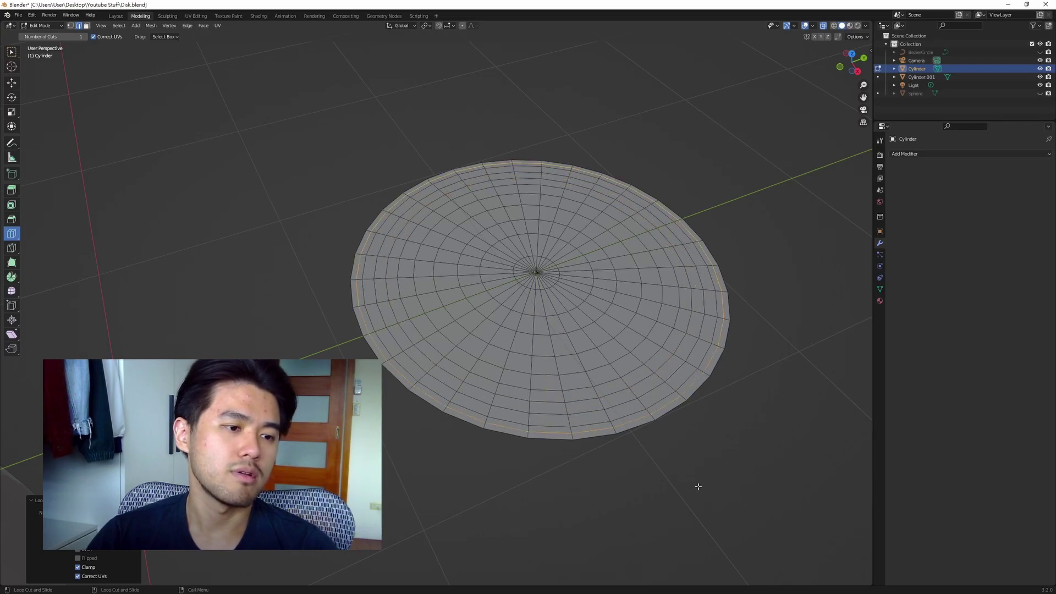
pyautogui.press('1')
pyautogui.moveTo(710, 477); pyautogui.dragTo(715, 474, button='middle')
pyautogui.click(686, 471)
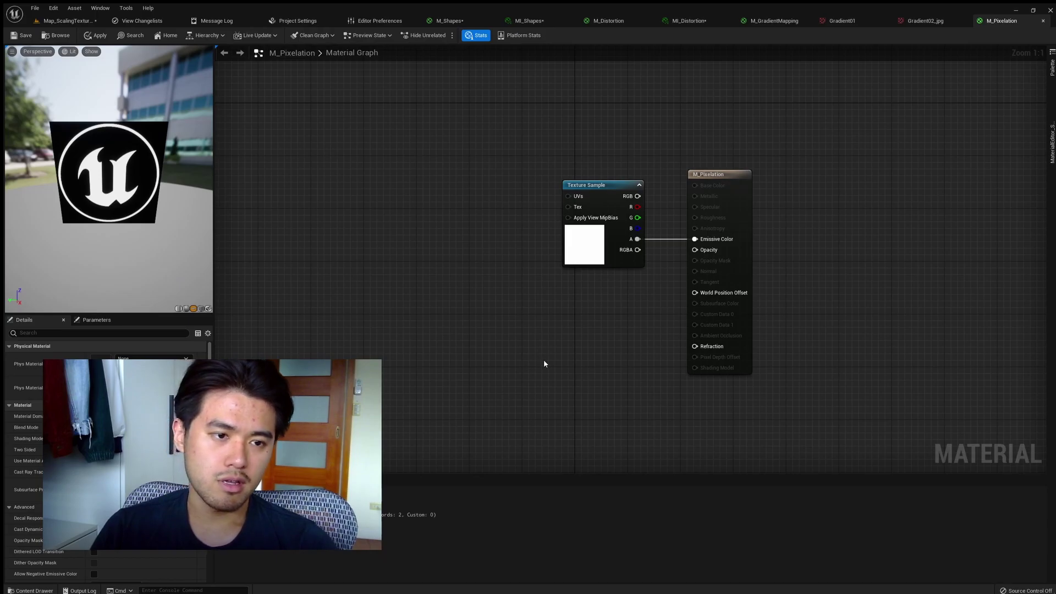
# Widen the preview area and shift the texture and output nodes left to make room.
pyautogui.moveTo(214, 237); pyautogui.dragTo(291, 236)
pyautogui.scroll(-2, 226, 233)
pyautogui.moveTo(226, 237); pyautogui.dragTo(257, 203)
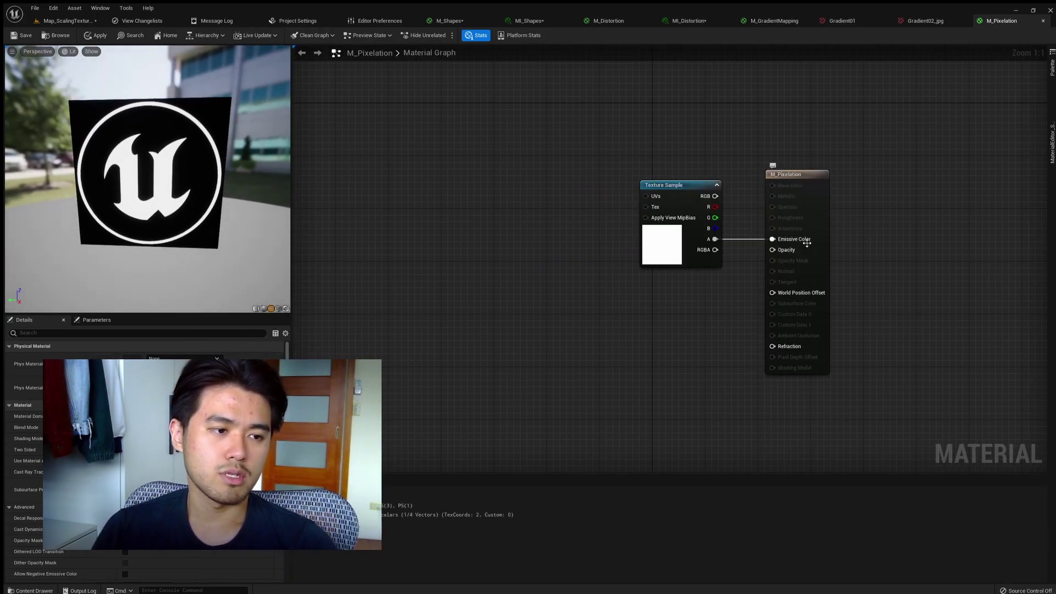
pyautogui.hotkey('ctrl', 'a')
pyautogui.moveTo(886, 332); pyautogui.dragTo(627, 333, button='right')
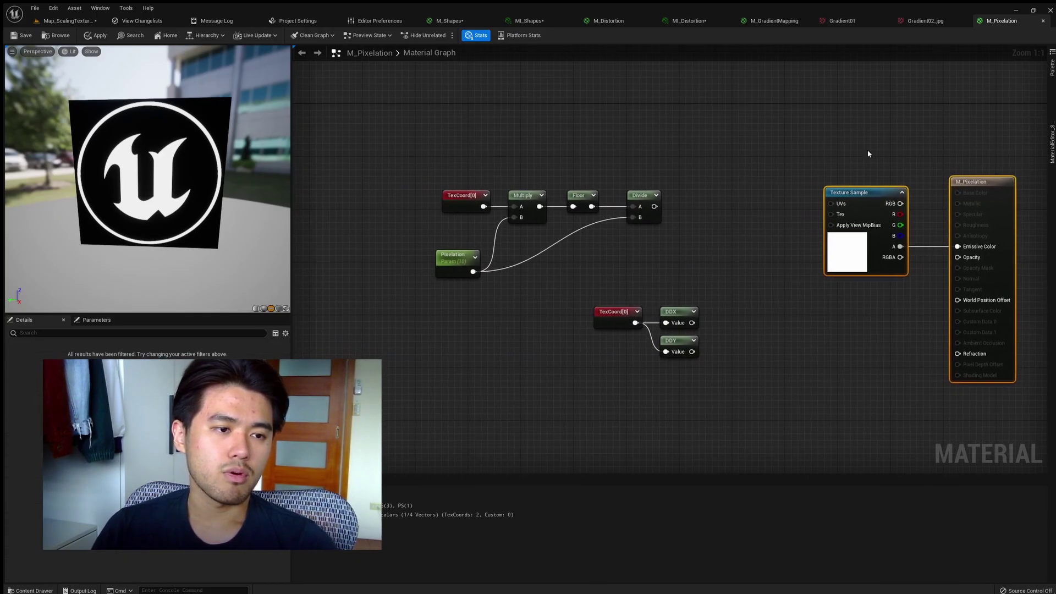
pyautogui.moveTo(870, 193); pyautogui.dragTo(798, 183)
pyautogui.click(661, 265)
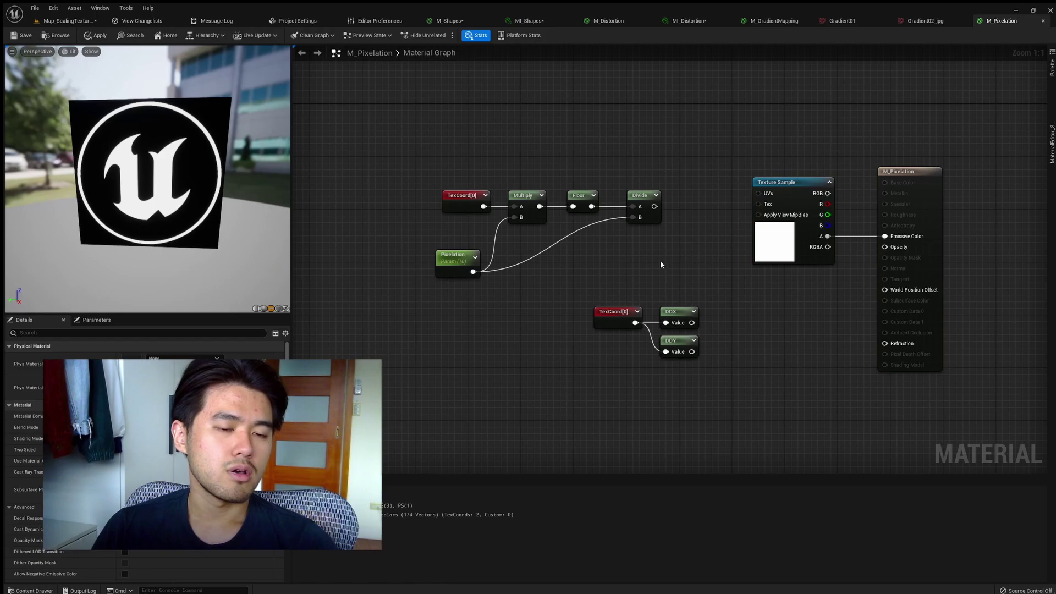
# Wire TexCoord × Pixelation, floored and divided by Pixelation, into the logo texture's UVs.
pyautogui.click(472, 201)
pyautogui.click(532, 210)
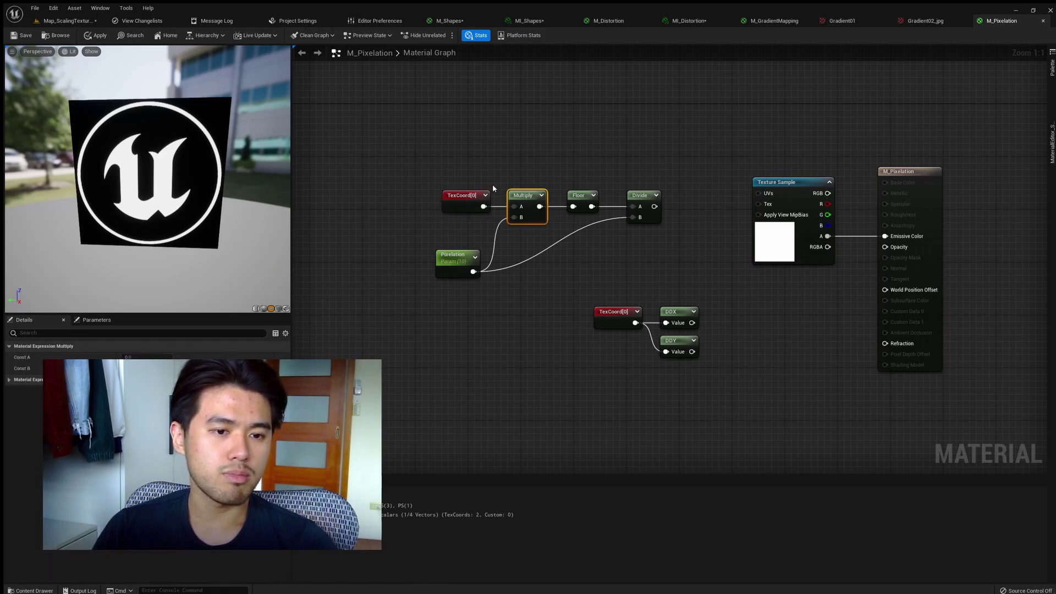
pyautogui.click(447, 258)
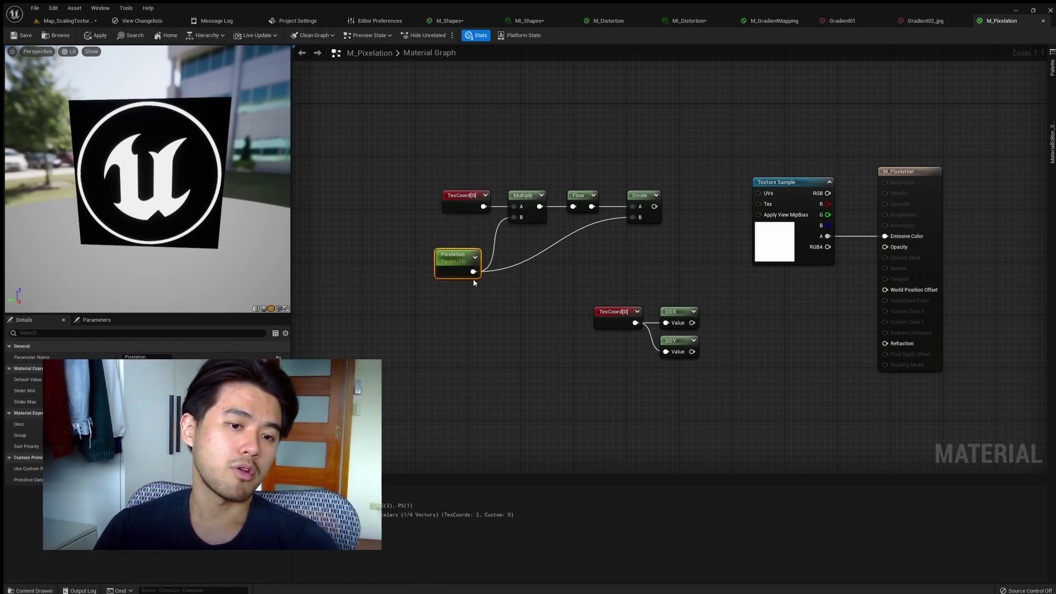
pyautogui.click(443, 246)
pyautogui.moveTo(443, 246); pyautogui.dragTo(506, 226, button='right')
pyautogui.click(543, 207)
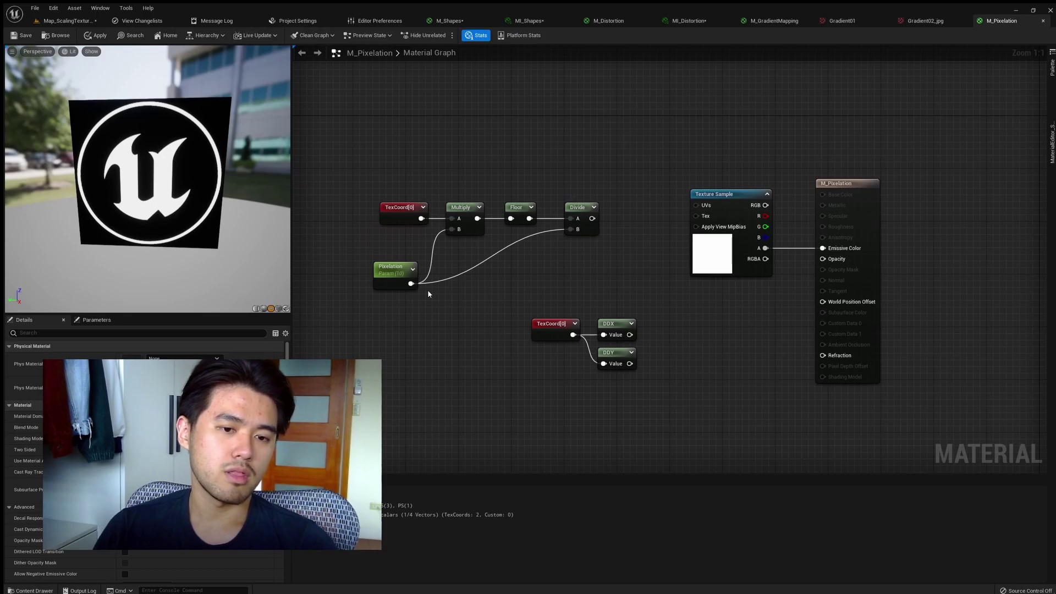
pyautogui.moveTo(592, 218); pyautogui.dragTo(696, 206)
# Set the logo texture's MipValueMode to Derivative and wire DDX and DDY into its derivative inputs.
pyautogui.click(710, 247)
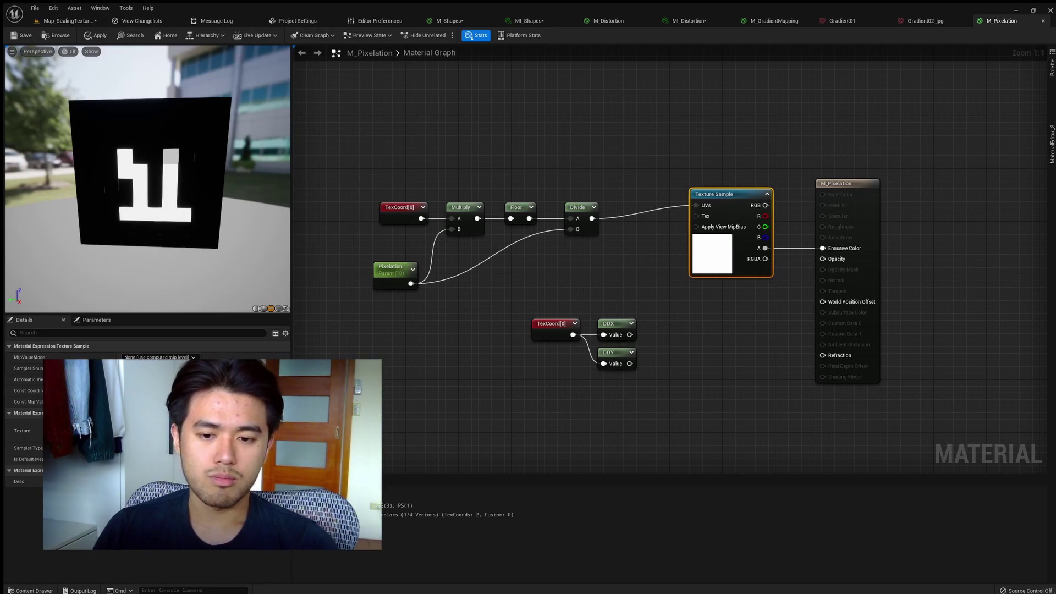
pyautogui.click(160, 402)
pyautogui.moveTo(630, 335); pyautogui.dragTo(630, 364)
pyautogui.click(586, 311)
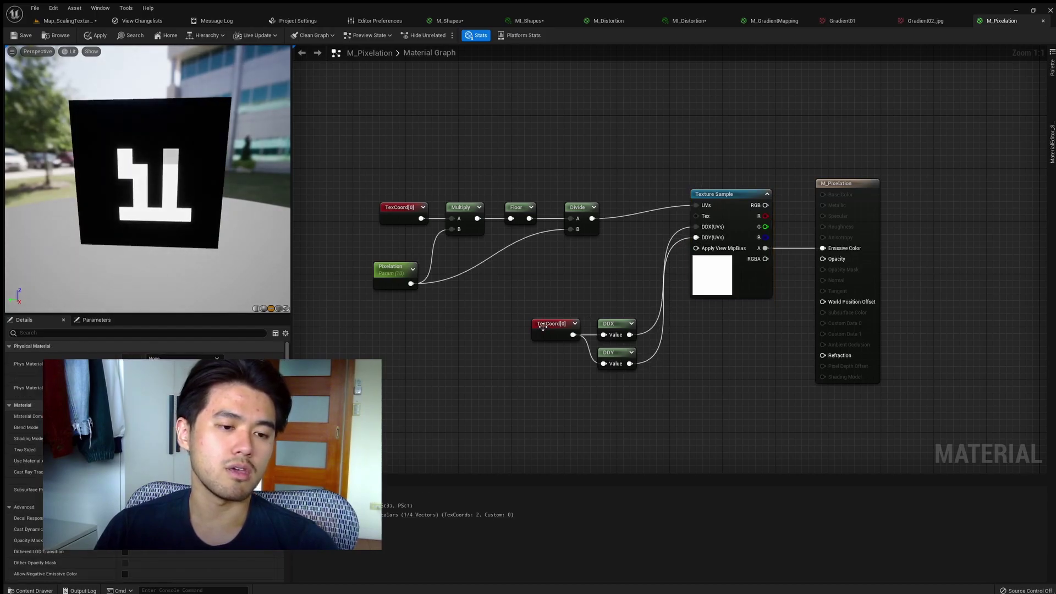
# Review the Pixelation parameter node and turn the preview plane to face the camera.
pyautogui.moveTo(569, 295); pyautogui.dragTo(549, 318, button='right')
pyautogui.scroll(3, 110, 193)
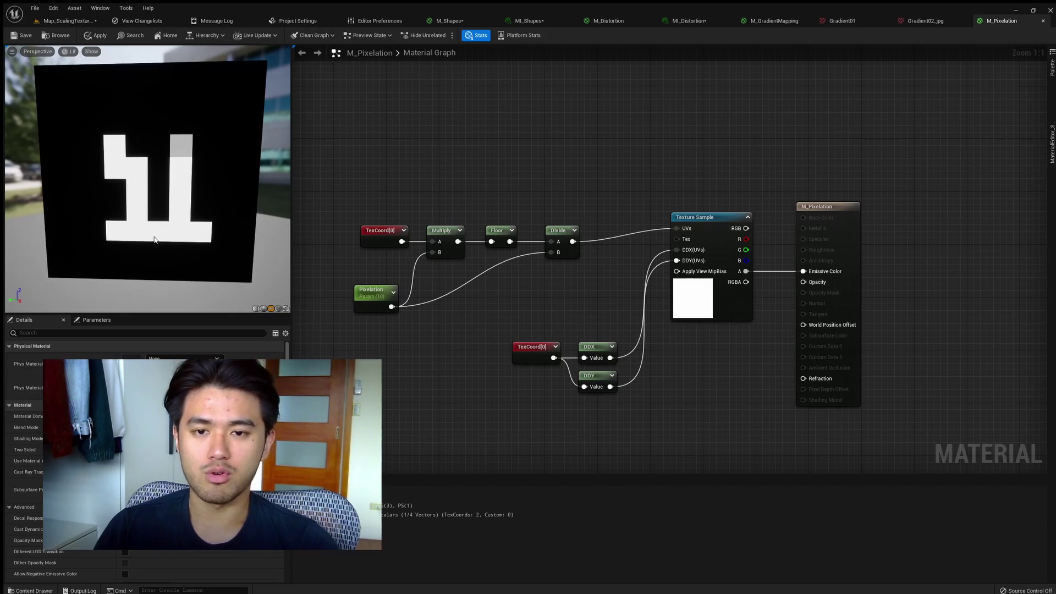
pyautogui.moveTo(412, 342); pyautogui.dragTo(455, 335, button='right')
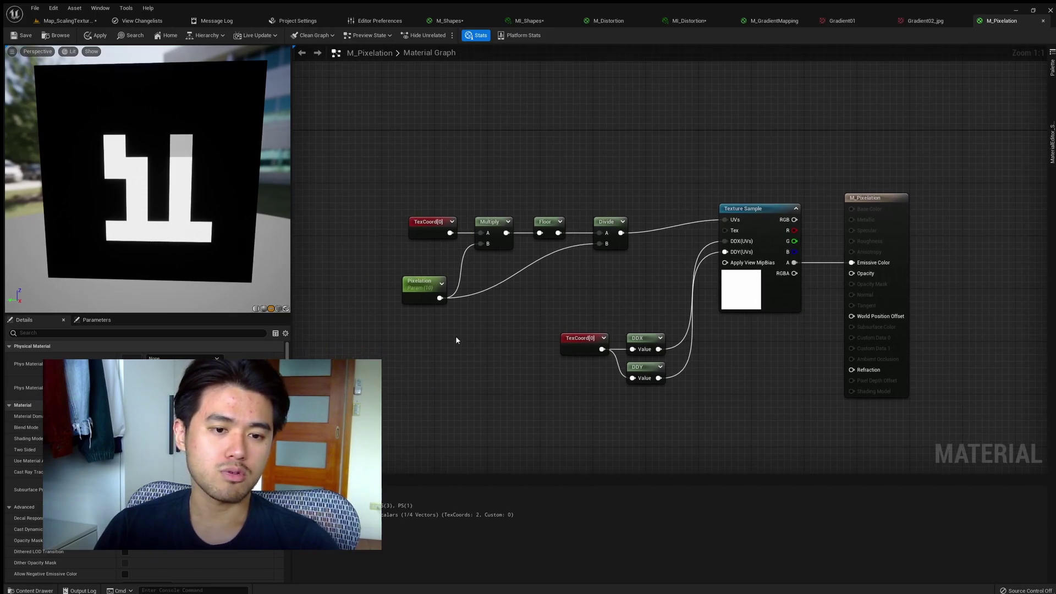
pyautogui.click(423, 290)
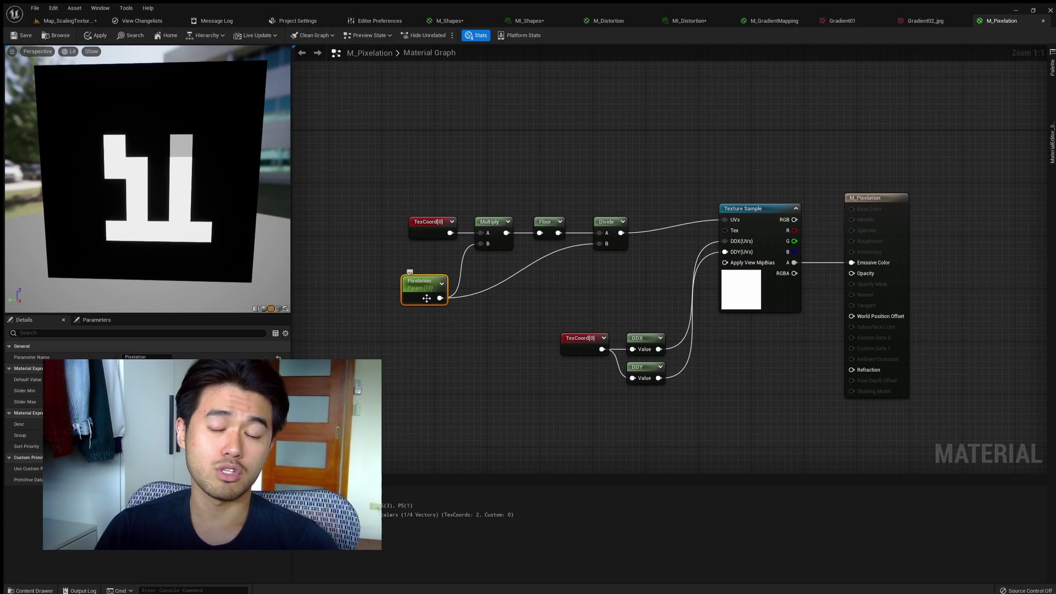
pyautogui.click(403, 333)
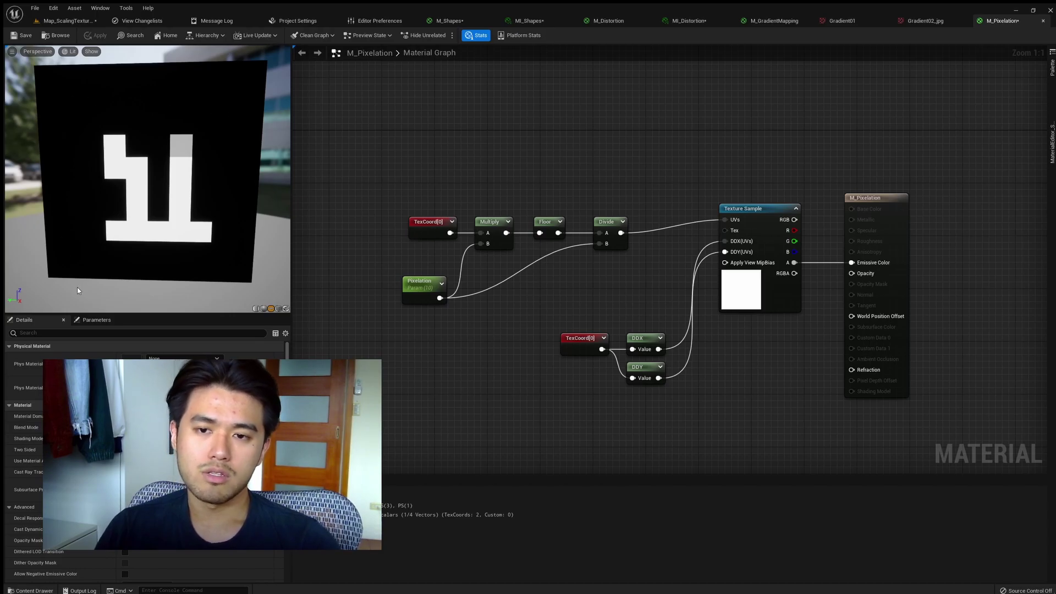
pyautogui.moveTo(103, 283); pyautogui.dragTo(177, 269)
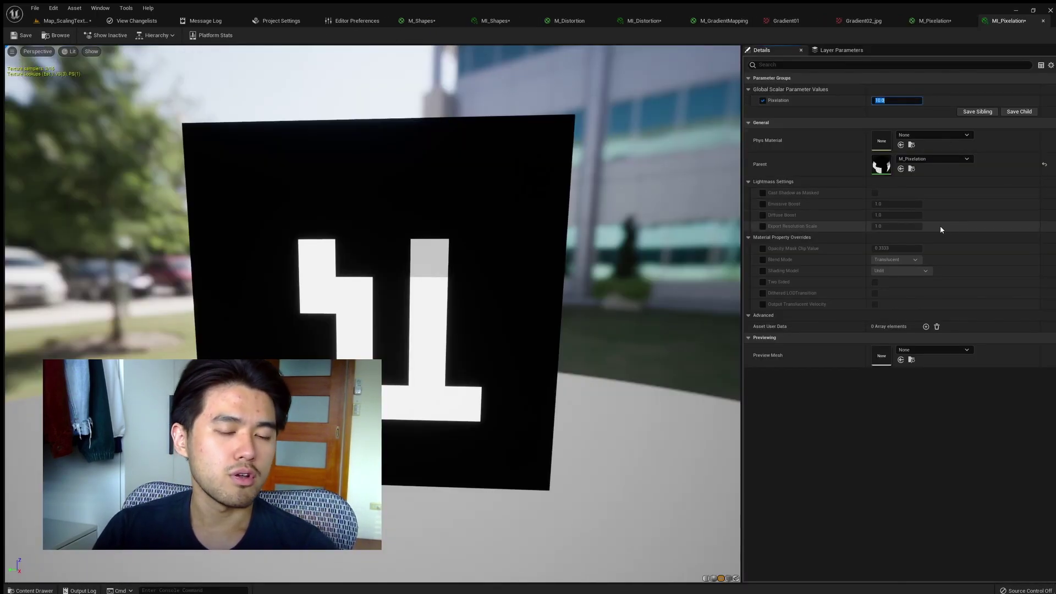
# Raise MI_Pixelation's Pixelation value to about 42 for finer pixels.
pyautogui.click(911, 101)
pyautogui.moveTo(912, 100); pyautogui.dragTo(957, 100)
pyautogui.moveTo(528, 373); pyautogui.dragTo(503, 373)
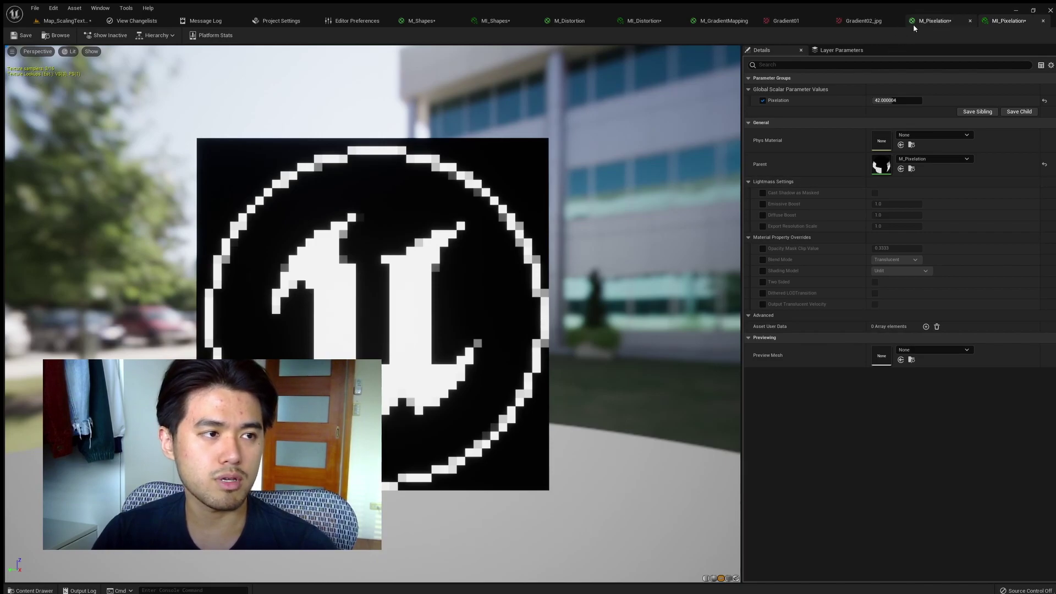
# Return to the M_Pixelation graph and select the Texture Sample node.
pyautogui.click(936, 22)
pyautogui.moveTo(770, 363); pyautogui.dragTo(682, 333, button='right')
pyautogui.click(678, 236)
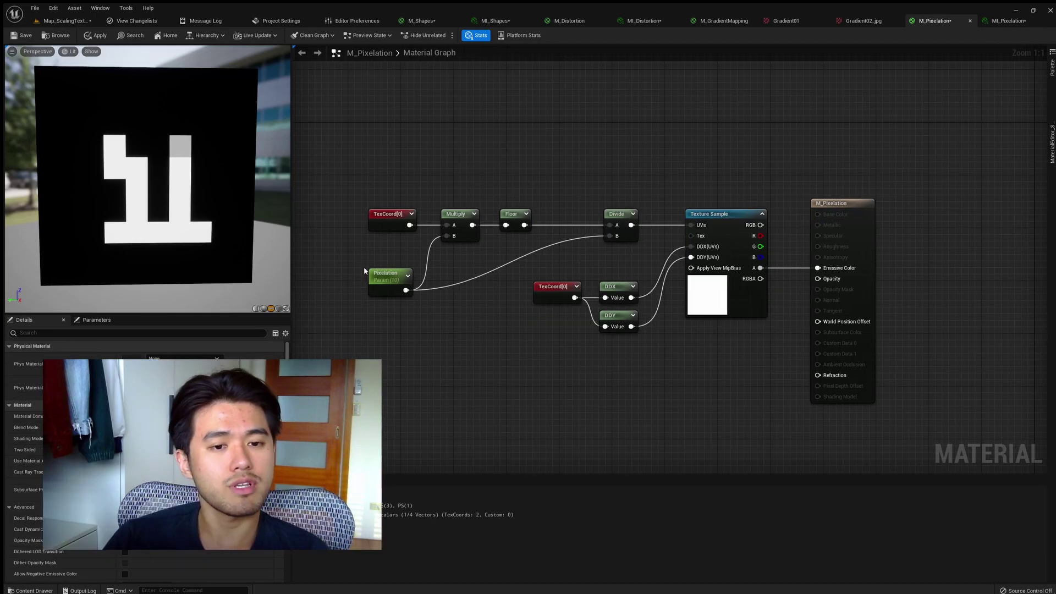
# Select the TexCoord[0], Pixelation parameter and Floor nodes in turn to explain them, then clear the selection.
pyautogui.click(378, 223)
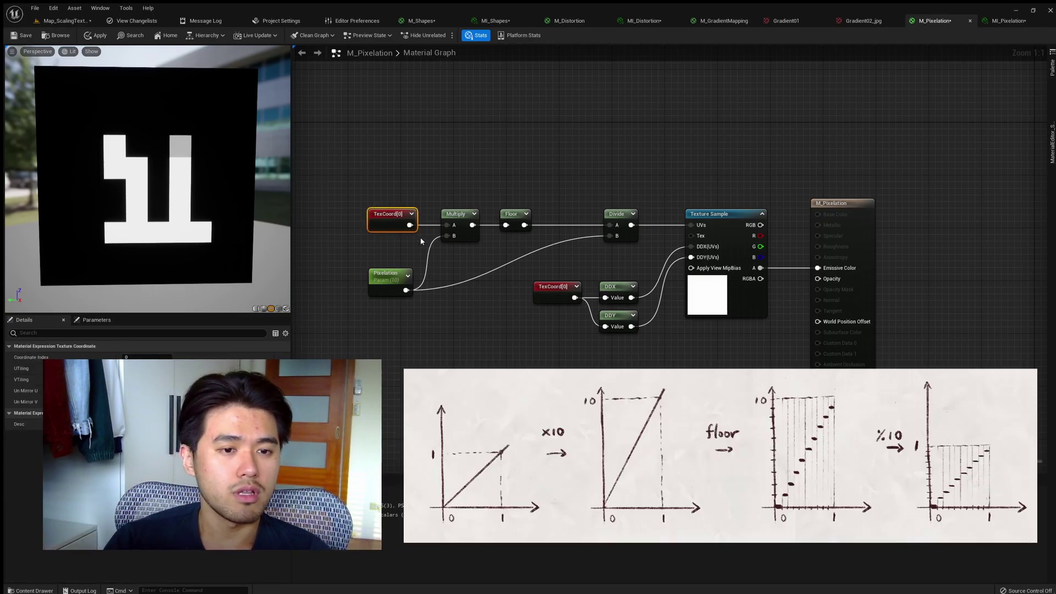
pyautogui.click(390, 289)
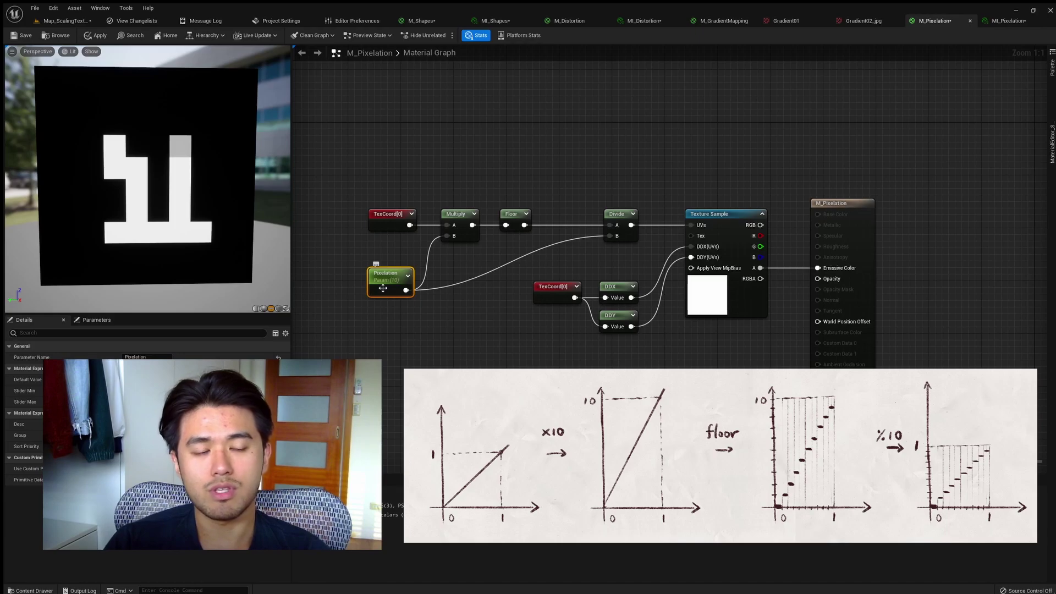
pyautogui.click(522, 217)
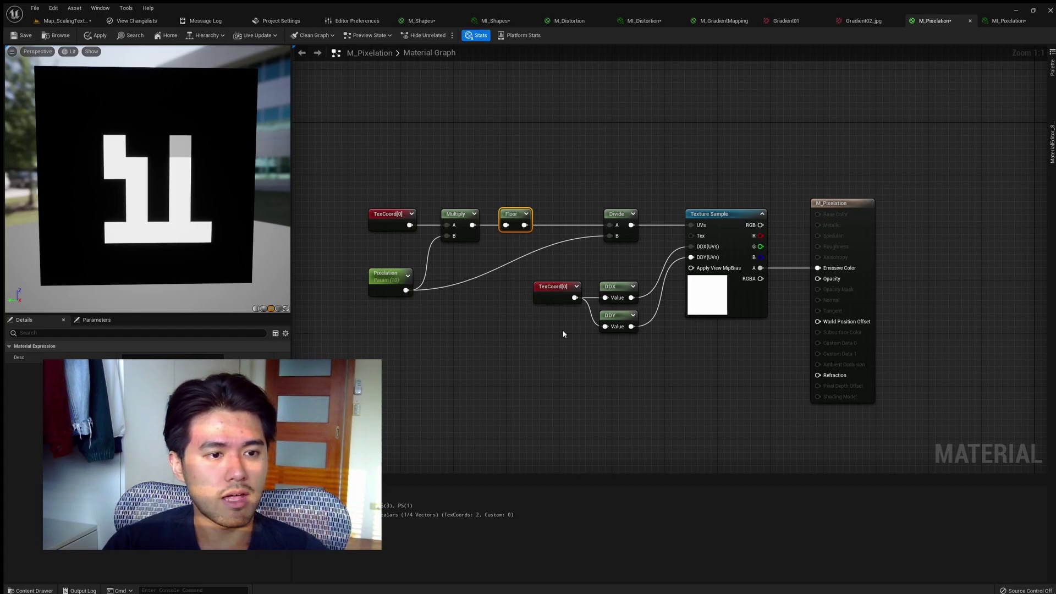
pyautogui.click(809, 122)
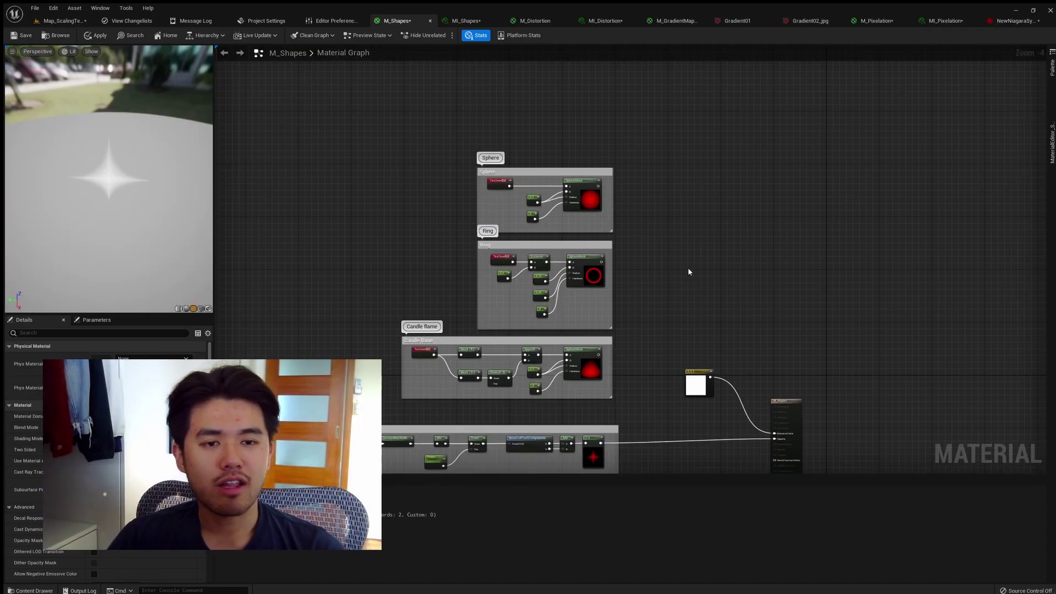
# Zoom in on the Sphere and Ring groups, inspecting the Ring's SphereMask node.
pyautogui.scroll(4, 681, 265)
pyautogui.moveTo(613, 290); pyautogui.dragTo(691, 250, button='right')
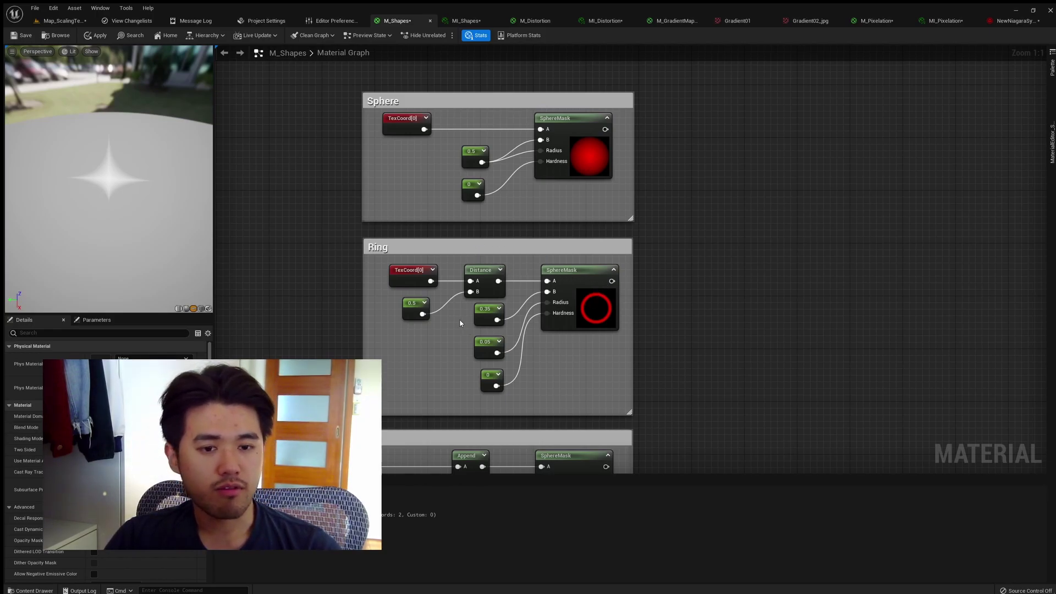
pyautogui.click(584, 317)
pyautogui.click(685, 340)
pyautogui.moveTo(684, 340); pyautogui.dragTo(825, 260, button='right')
pyautogui.moveTo(754, 330); pyautogui.dragTo(656, 345, button='right')
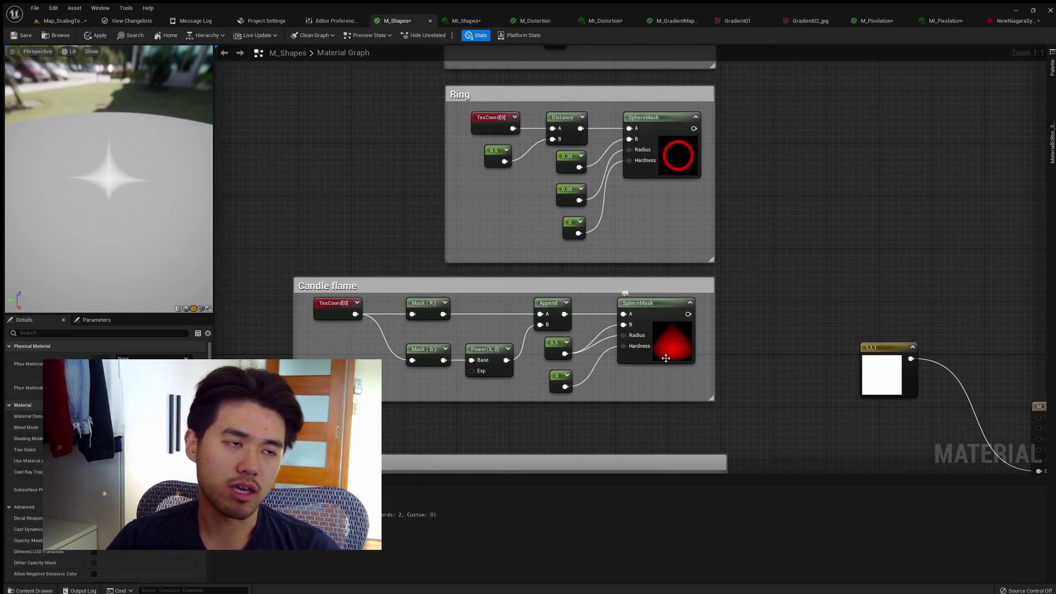
# Pan past the Candle flame group to frame the Star group and its 1-x node.
pyautogui.scroll(-1, 665, 358)
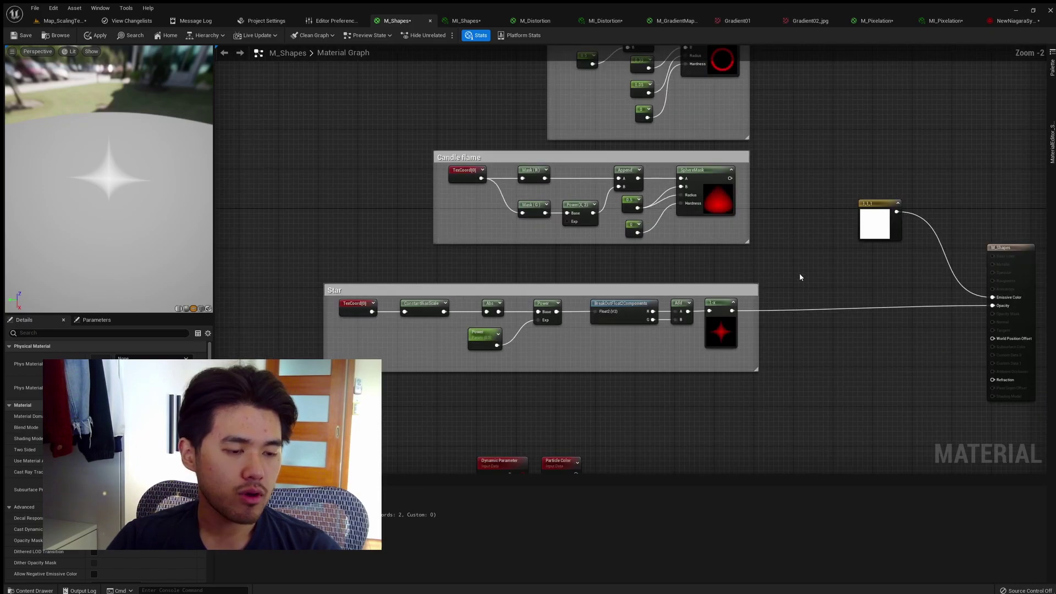
pyautogui.scroll(1, 799, 281)
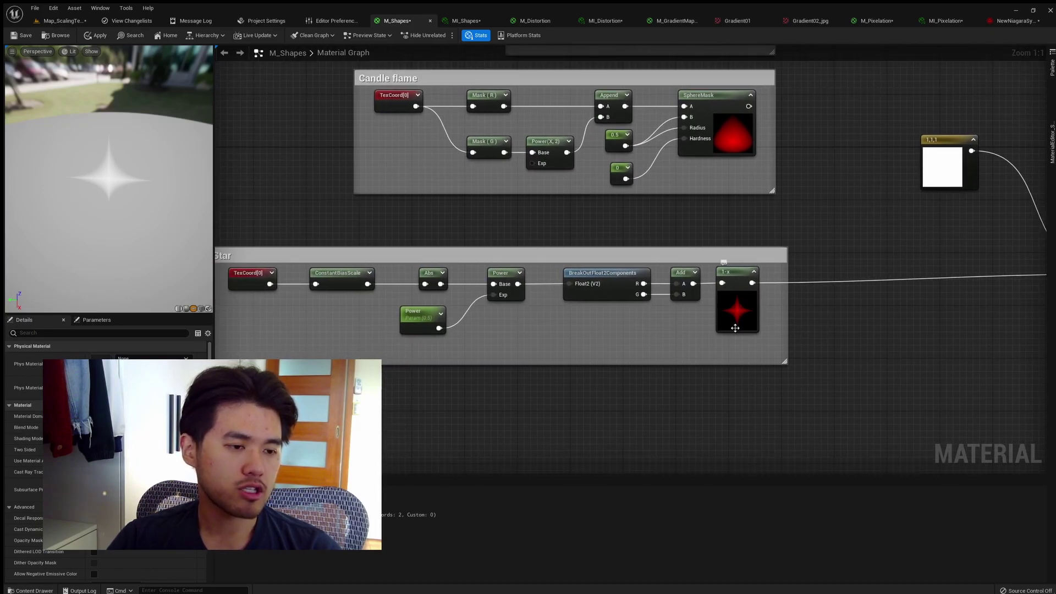
pyautogui.moveTo(641, 334); pyautogui.dragTo(707, 341, button='right')
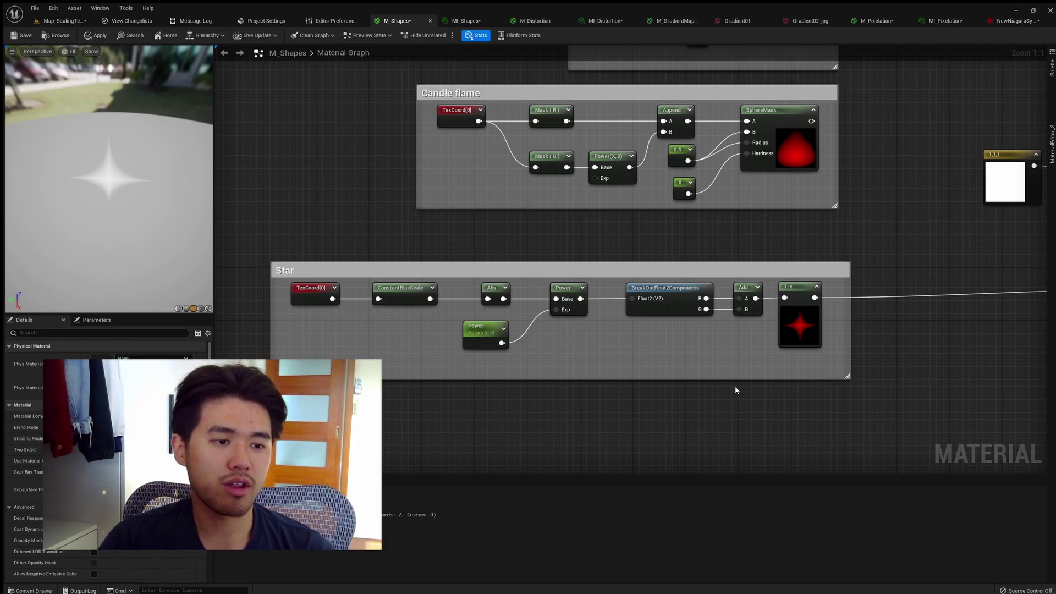
pyautogui.moveTo(814, 388); pyautogui.dragTo(809, 401, button='right')
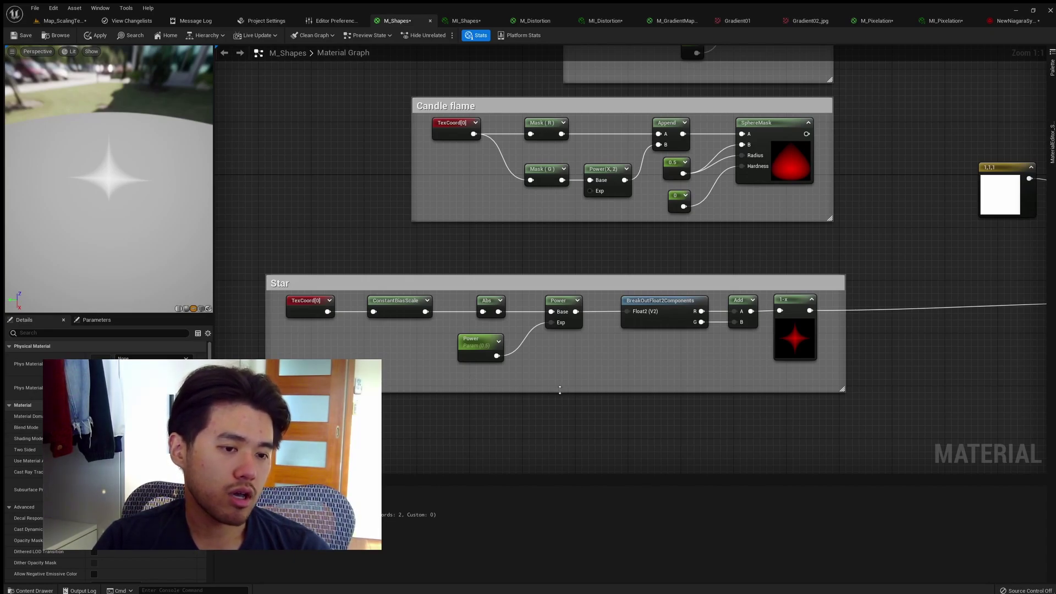
pyautogui.click(795, 330)
pyautogui.moveTo(733, 362); pyautogui.dragTo(708, 352, button='right')
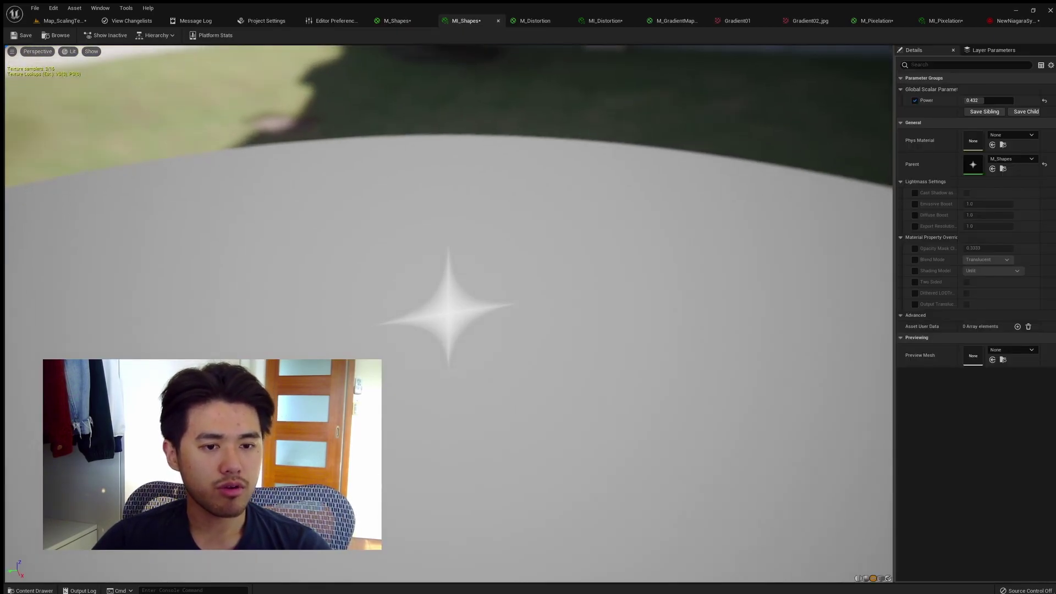
# Lower MI_Shapes' Power to about 0.37, then bring the M_Shapes Star group back into view.
pyautogui.moveTo(988, 100)
pyautogui.mouseDown()
pyautogui.moveTo(974, 100)
pyautogui.moveTo(1015, 100)
pyautogui.moveTo(968, 101)
pyautogui.moveTo(1007, 101)
pyautogui.moveTo(982, 100)
pyautogui.mouseUp()
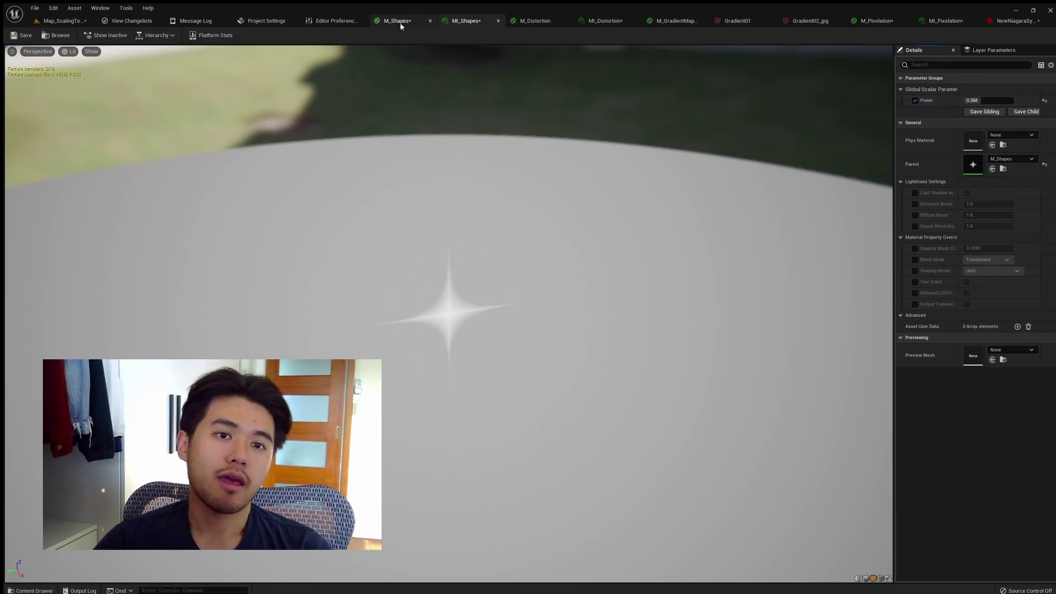
pyautogui.click(399, 21)
pyautogui.moveTo(500, 307); pyautogui.dragTo(586, 313, button='right')
pyautogui.click(601, 321)
# Move the Dynamic Parameter into the Star group and wire its Power into the Power node's exponent.
pyautogui.moveTo(516, 211); pyautogui.dragTo(435, 202)
pyautogui.moveTo(534, 380); pyautogui.dragTo(583, 188)
pyautogui.click(562, 228)
pyautogui.click(513, 202)
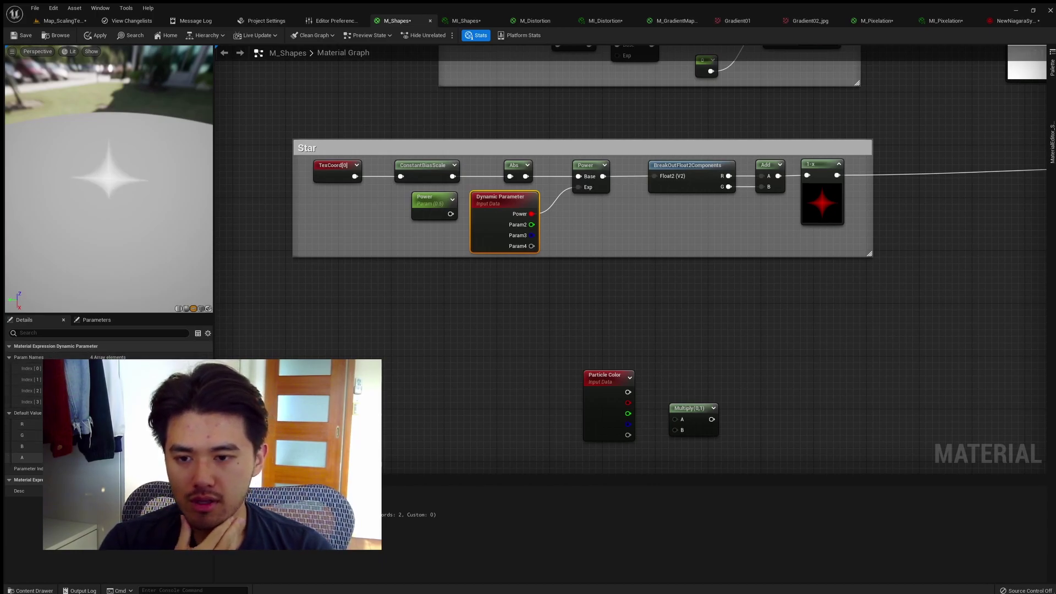
# Place the Particle Color node near the output and wire it into Emissive Color.
pyautogui.moveTo(617, 383); pyautogui.dragTo(808, 104)
pyautogui.moveTo(809, 104); pyautogui.dragTo(572, 189, button='right')
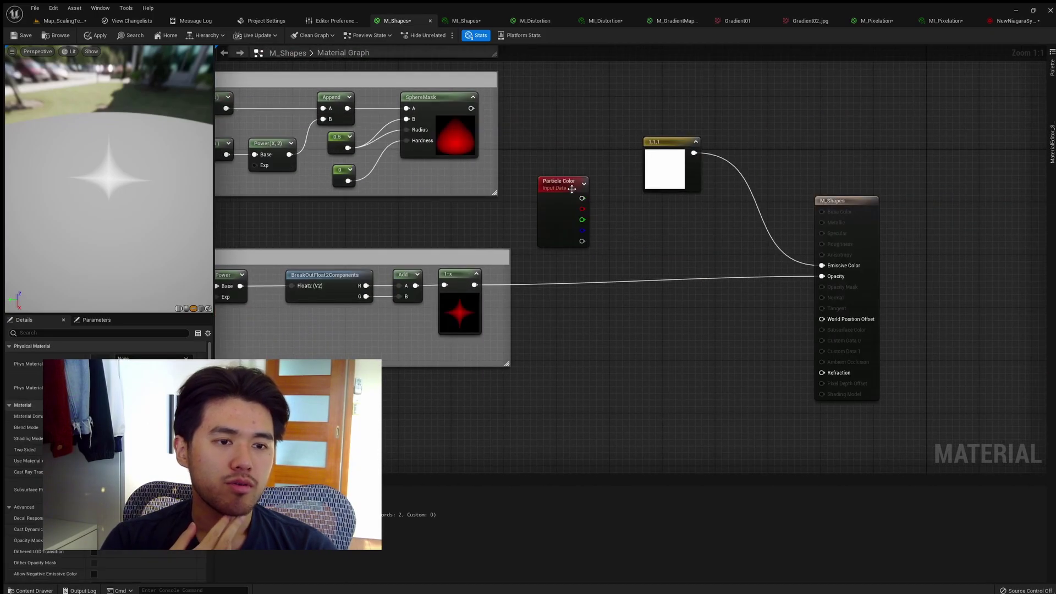
pyautogui.moveTo(571, 189); pyautogui.dragTo(822, 265)
pyautogui.click(788, 296)
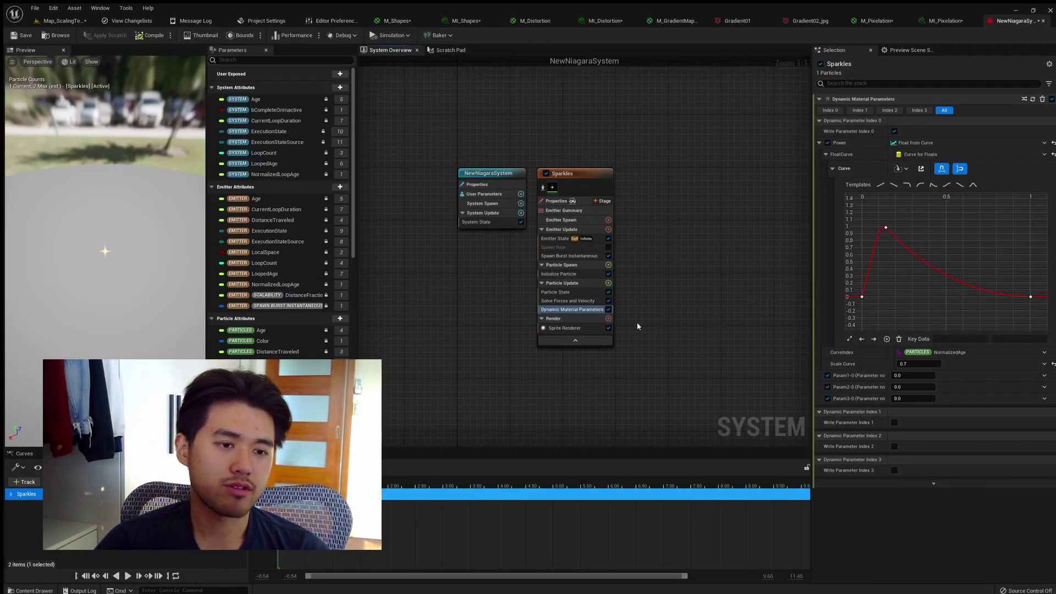
# Inspect Emitter State, Spawn Burst Instantaneous, Sprite Renderer and Dynamic Material Parameters, then play the preview.
pyautogui.click(597, 241)
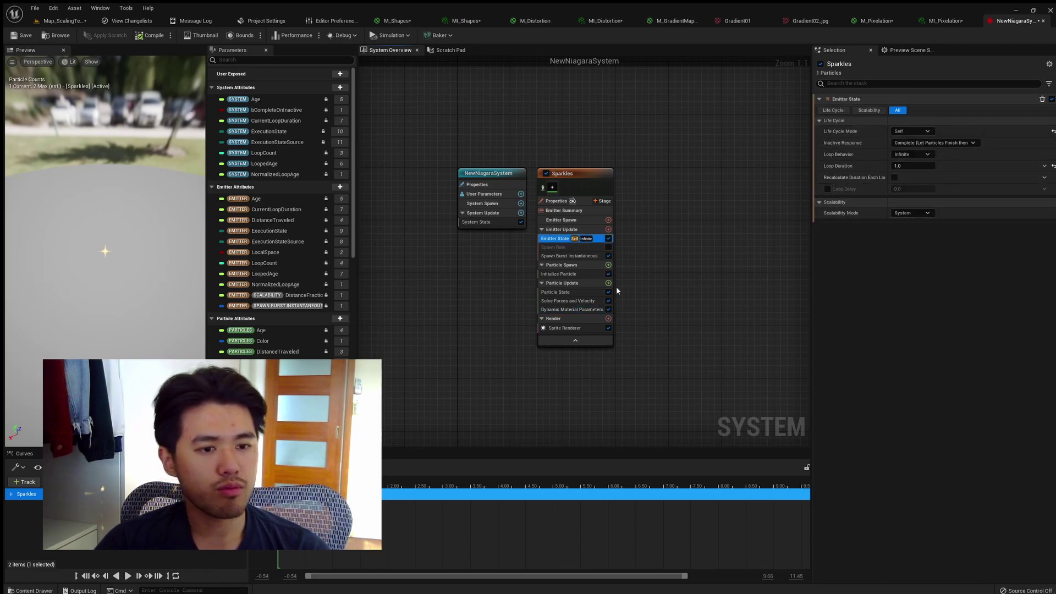
pyautogui.click(577, 256)
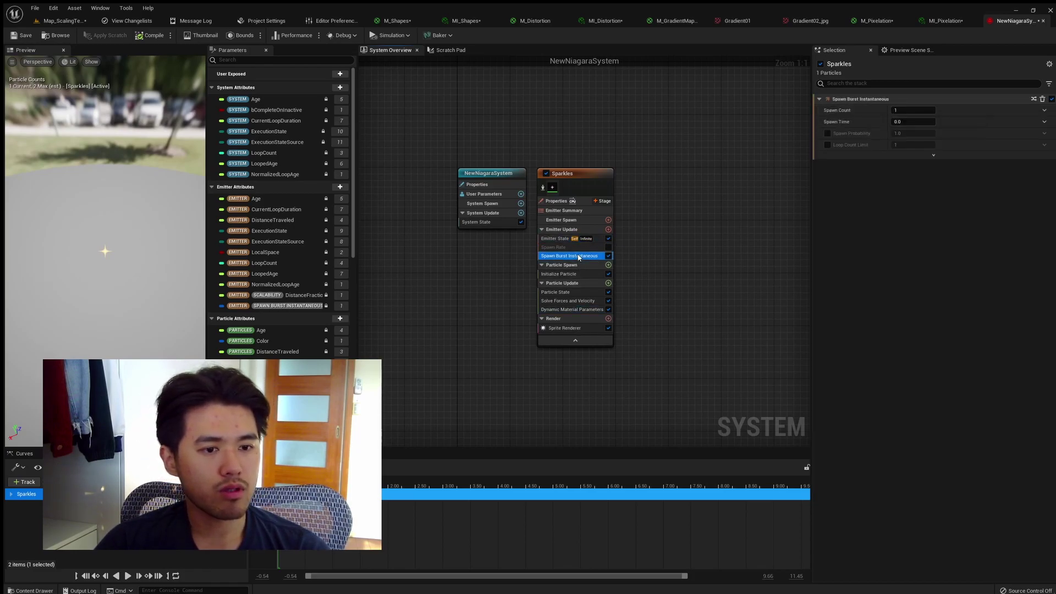
pyautogui.click(572, 328)
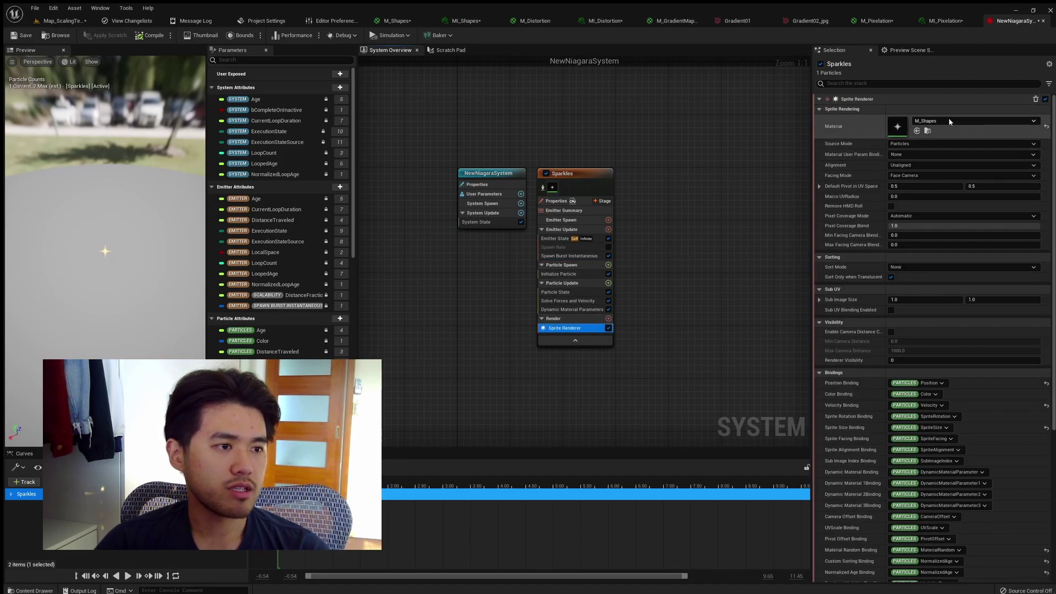
pyautogui.click(587, 311)
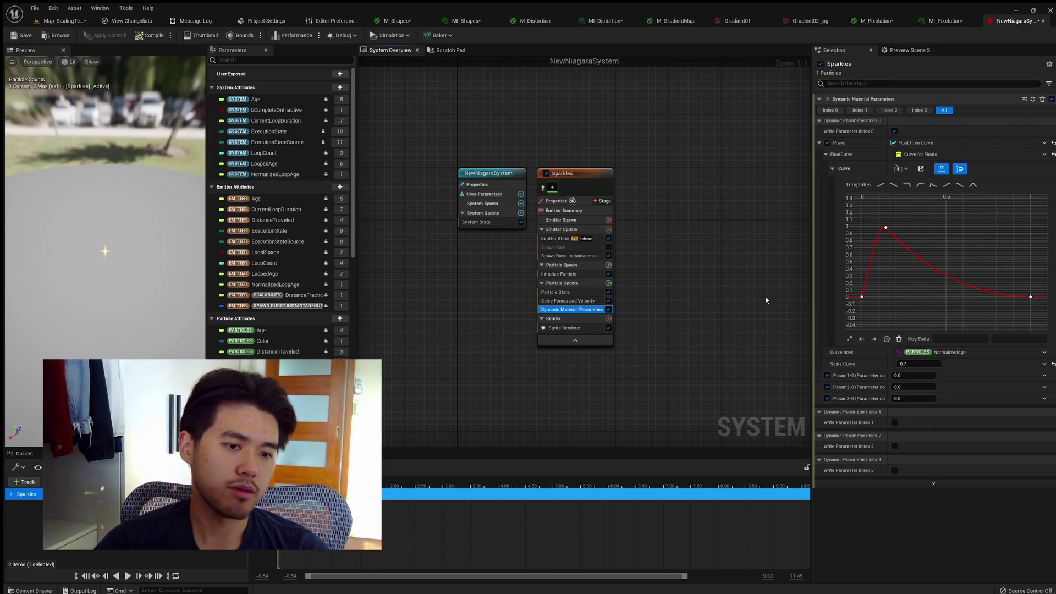
pyautogui.click(131, 578)
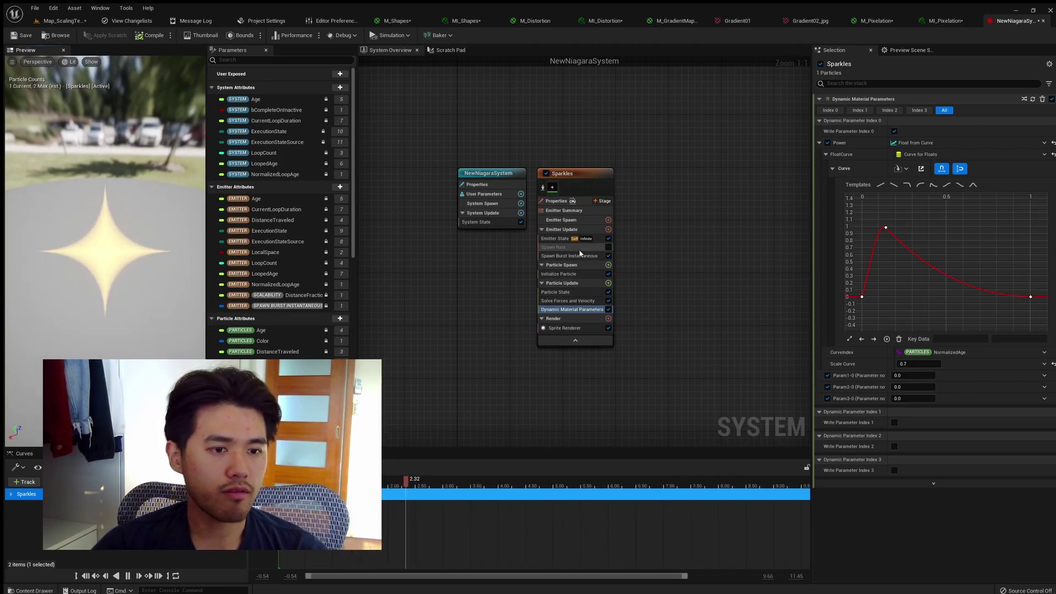
# Switch to Spawn Rate instead of burst and randomize lifetime 0.5–1, position offset ±50, sprite size 50–100.
pyautogui.click(608, 247)
pyautogui.click(608, 256)
pyautogui.click(559, 274)
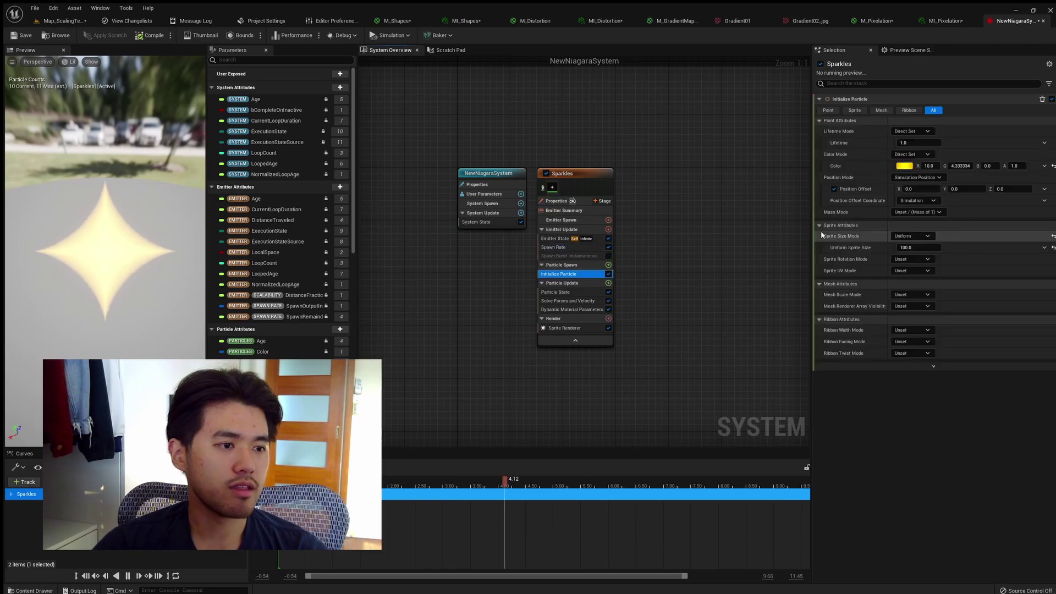
pyautogui.click(1014, 143)
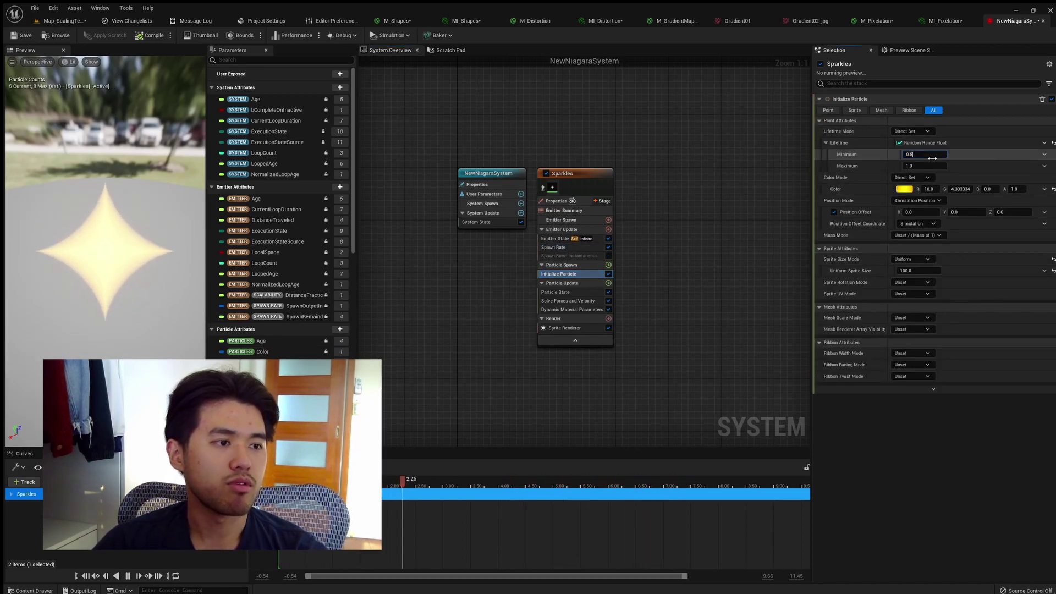
pyautogui.click(1045, 214)
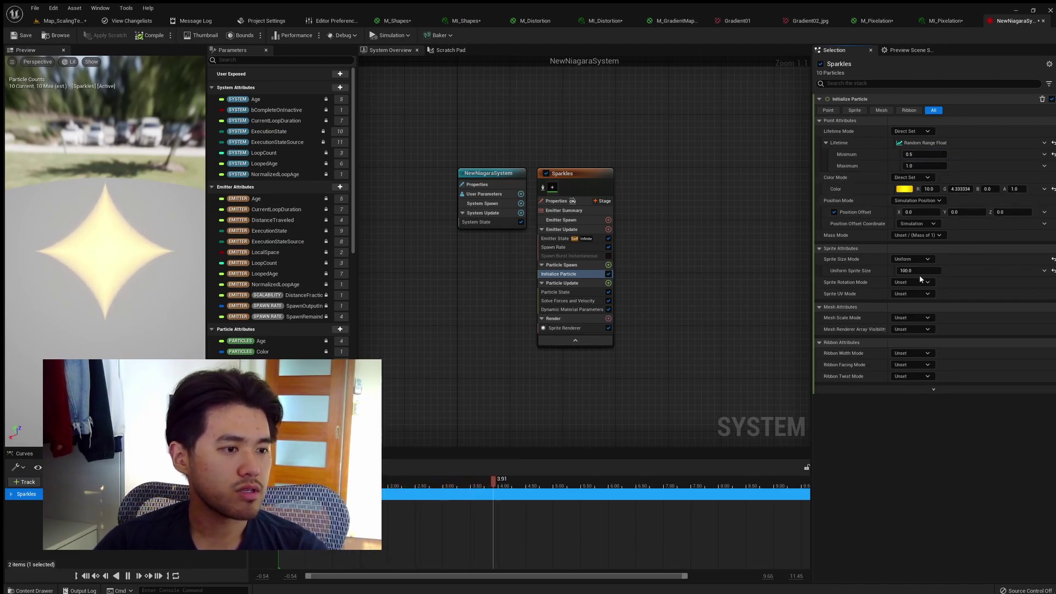
pyautogui.click(920, 275)
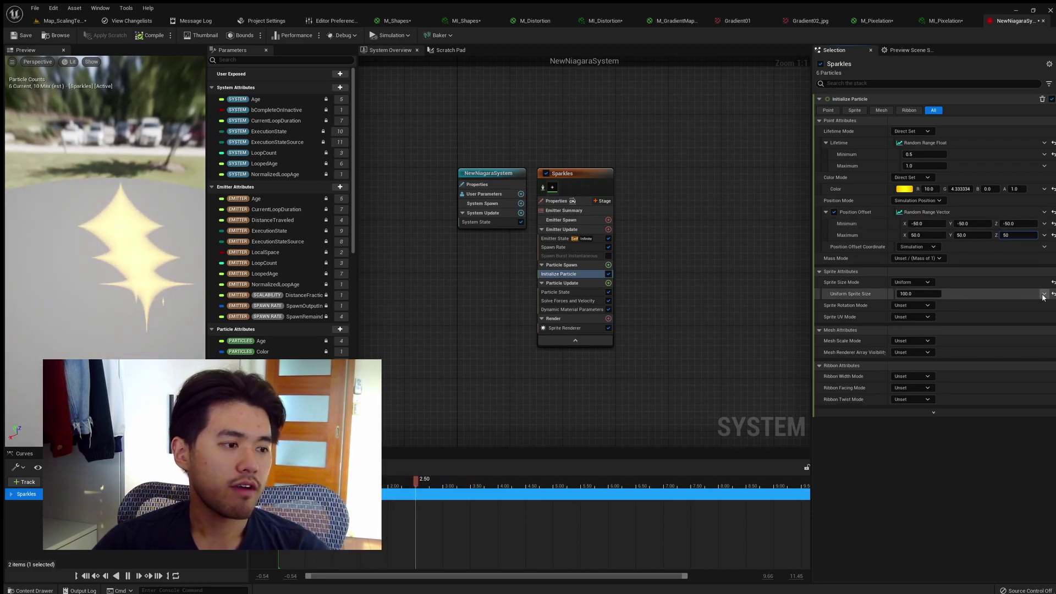
pyautogui.press('Return')
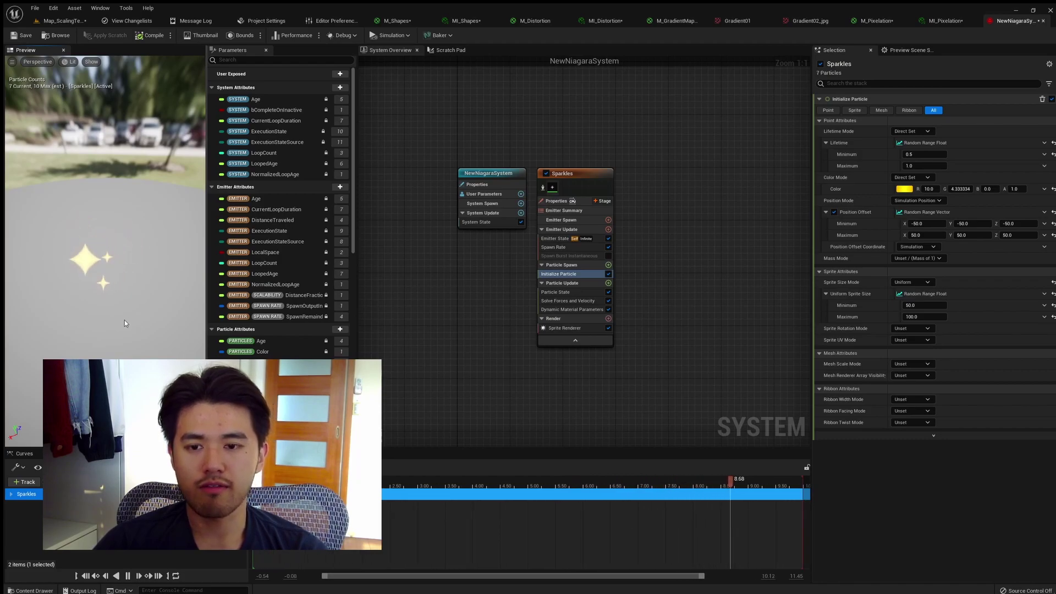
pyautogui.click(577, 328)
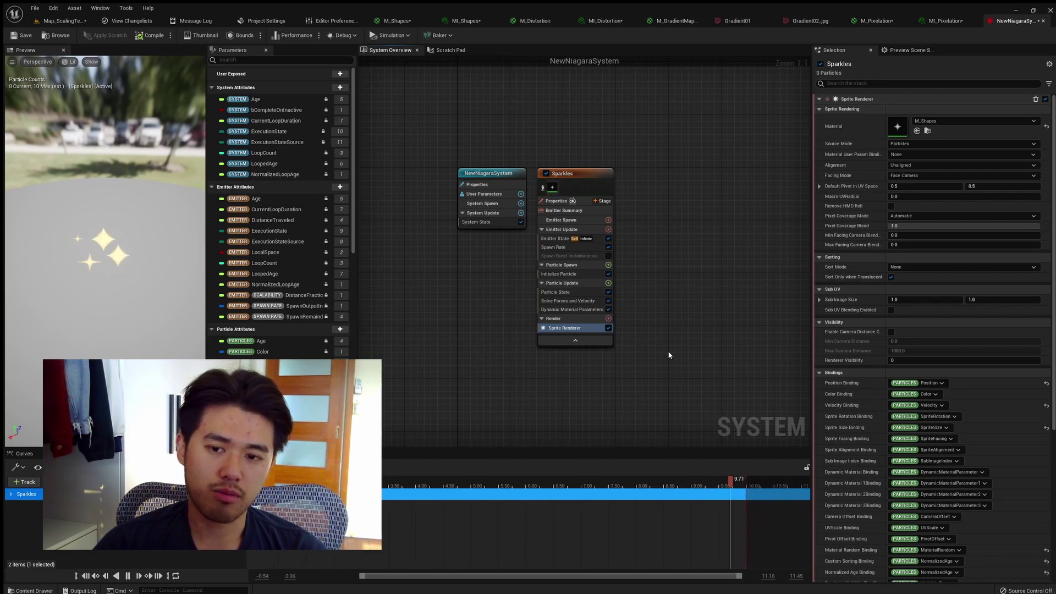
# Select the Dynamic Material Parameters module to show the star's Power curve during playback.
pyautogui.press('Up')
pyautogui.press('Up')
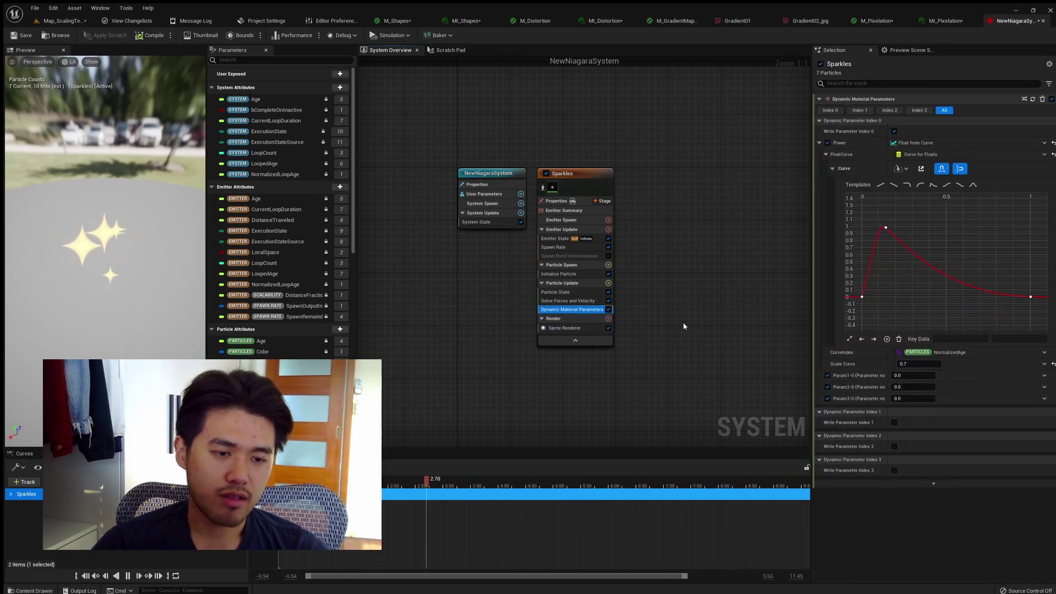